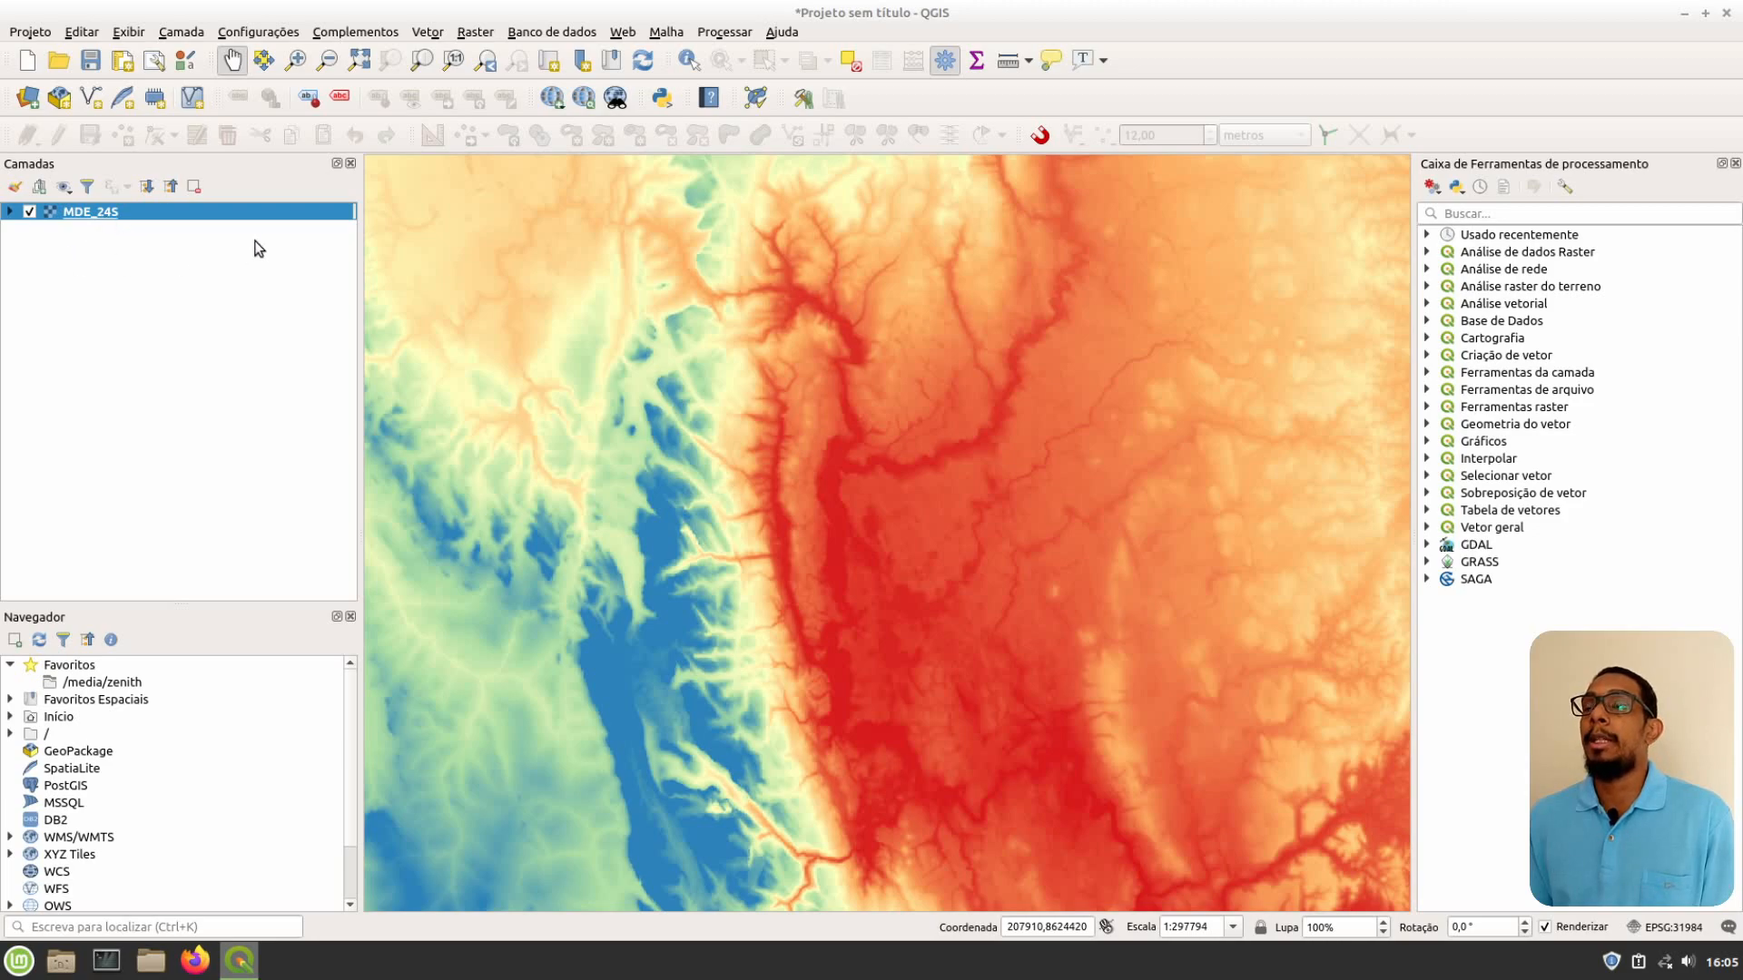
# Start the raster Contour extraction tool with MDE_24S as the input layer
pyautogui.click(478, 31)
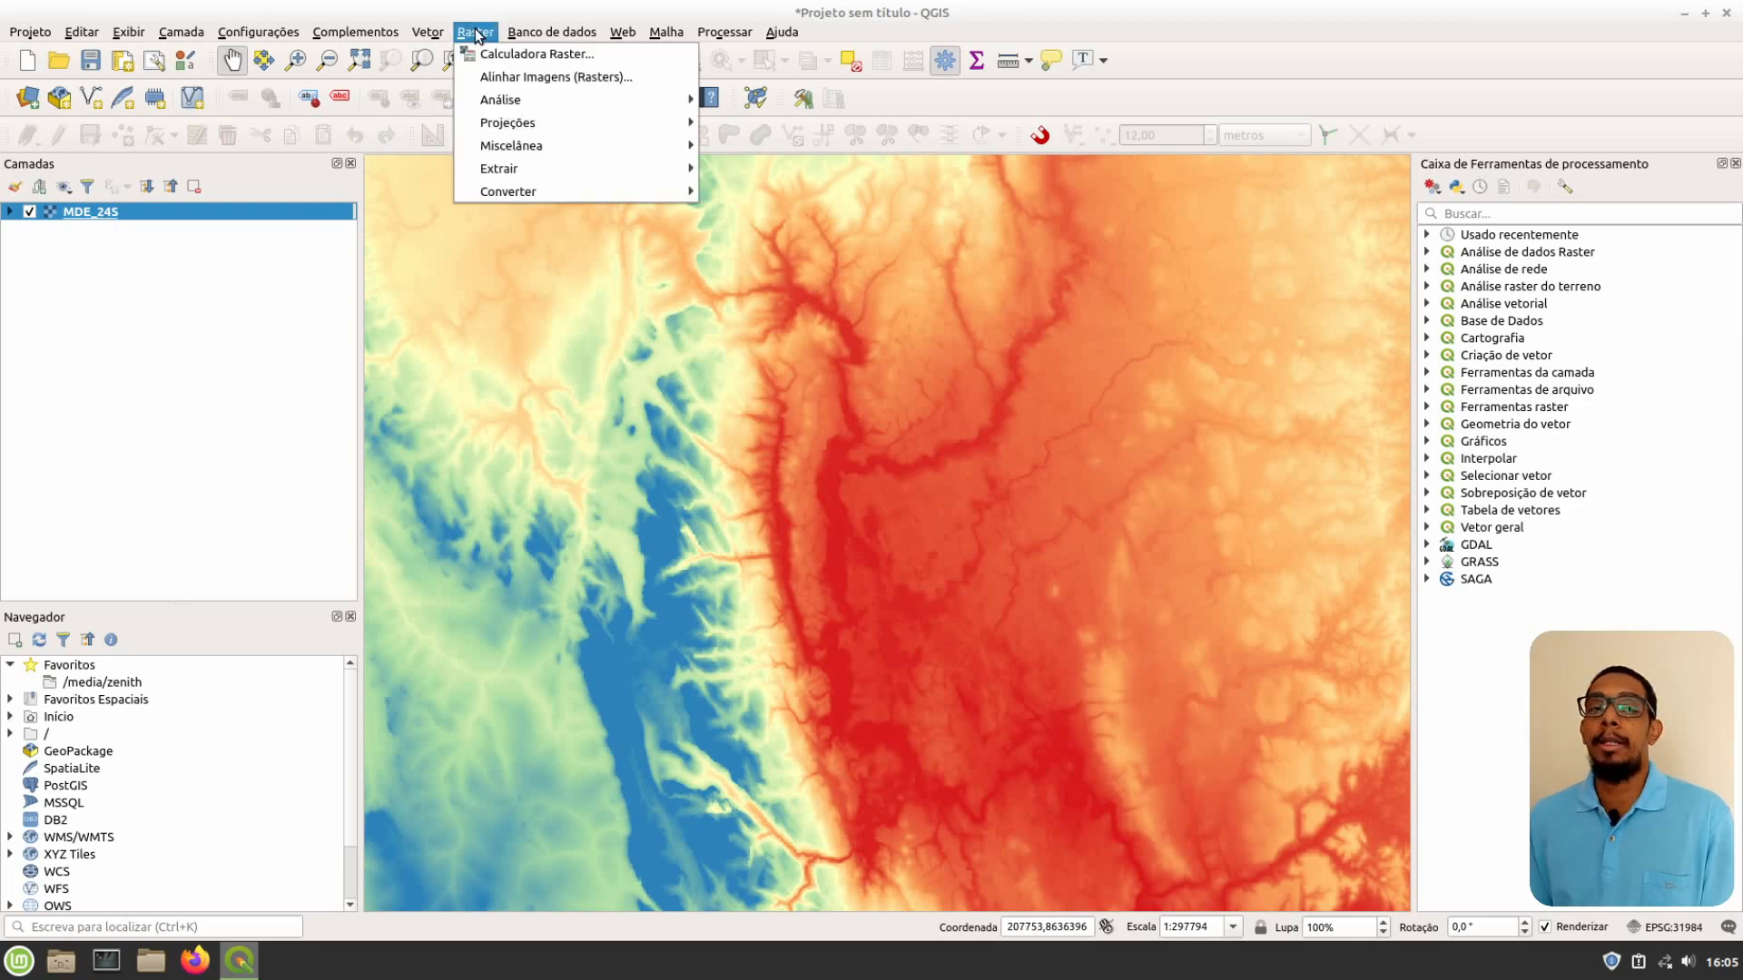
pyautogui.moveTo(514, 171)
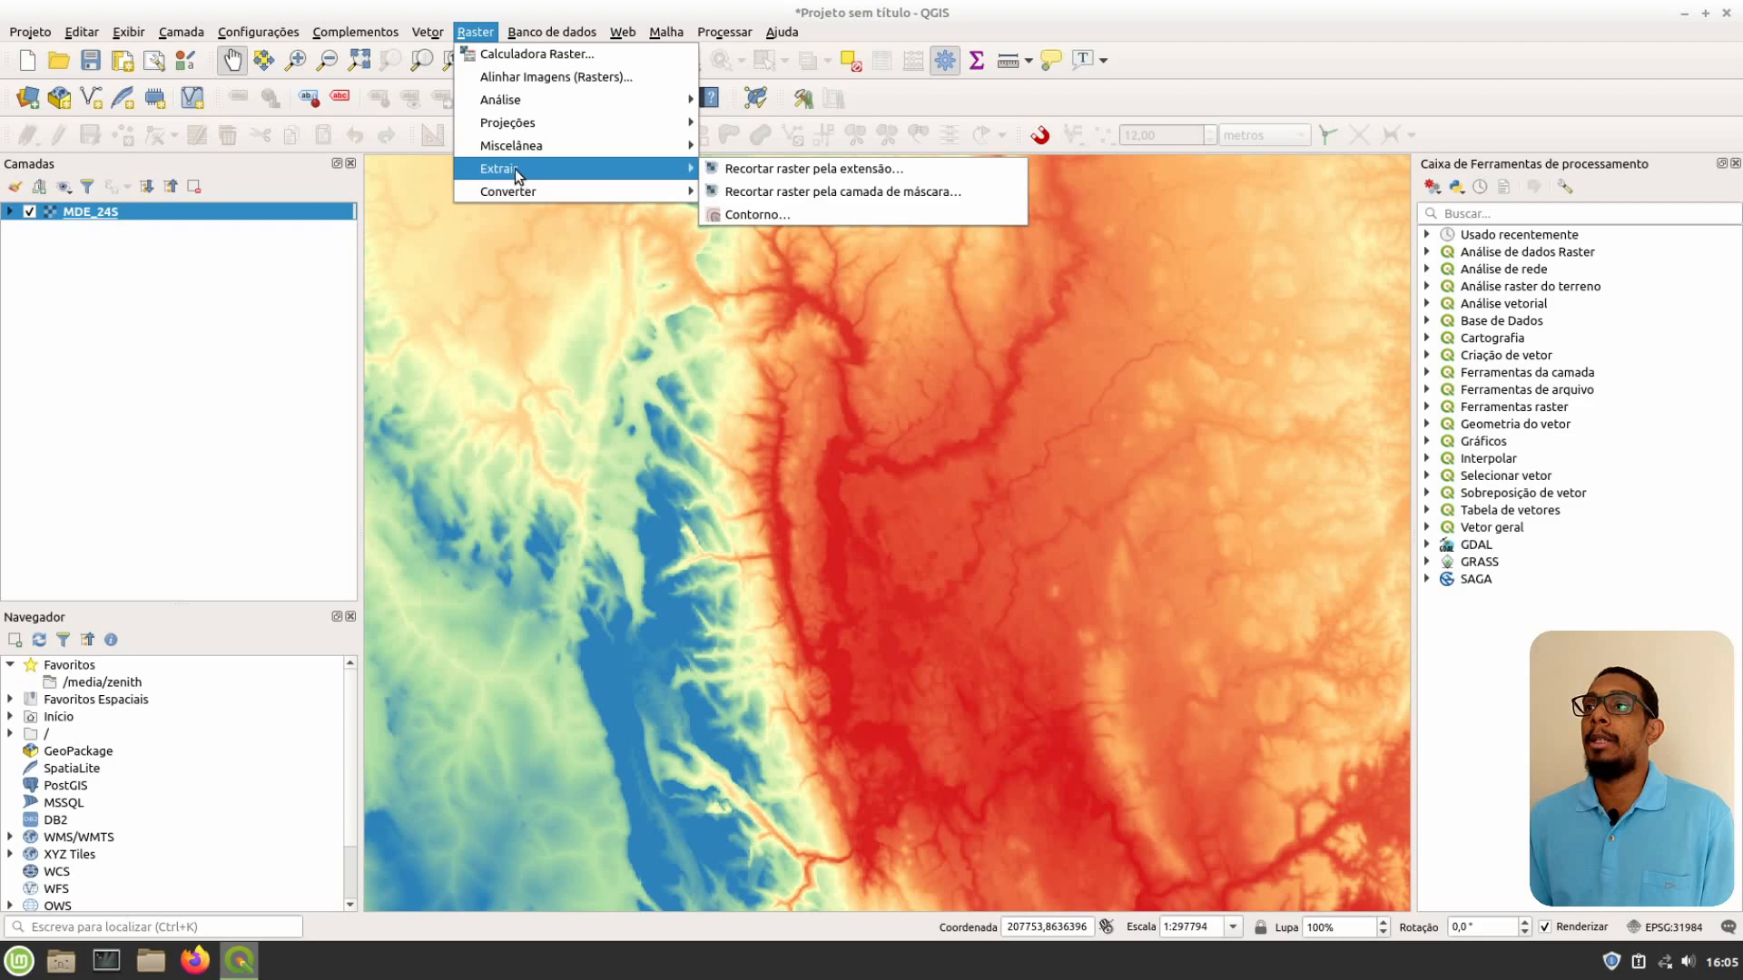
pyautogui.click(782, 216)
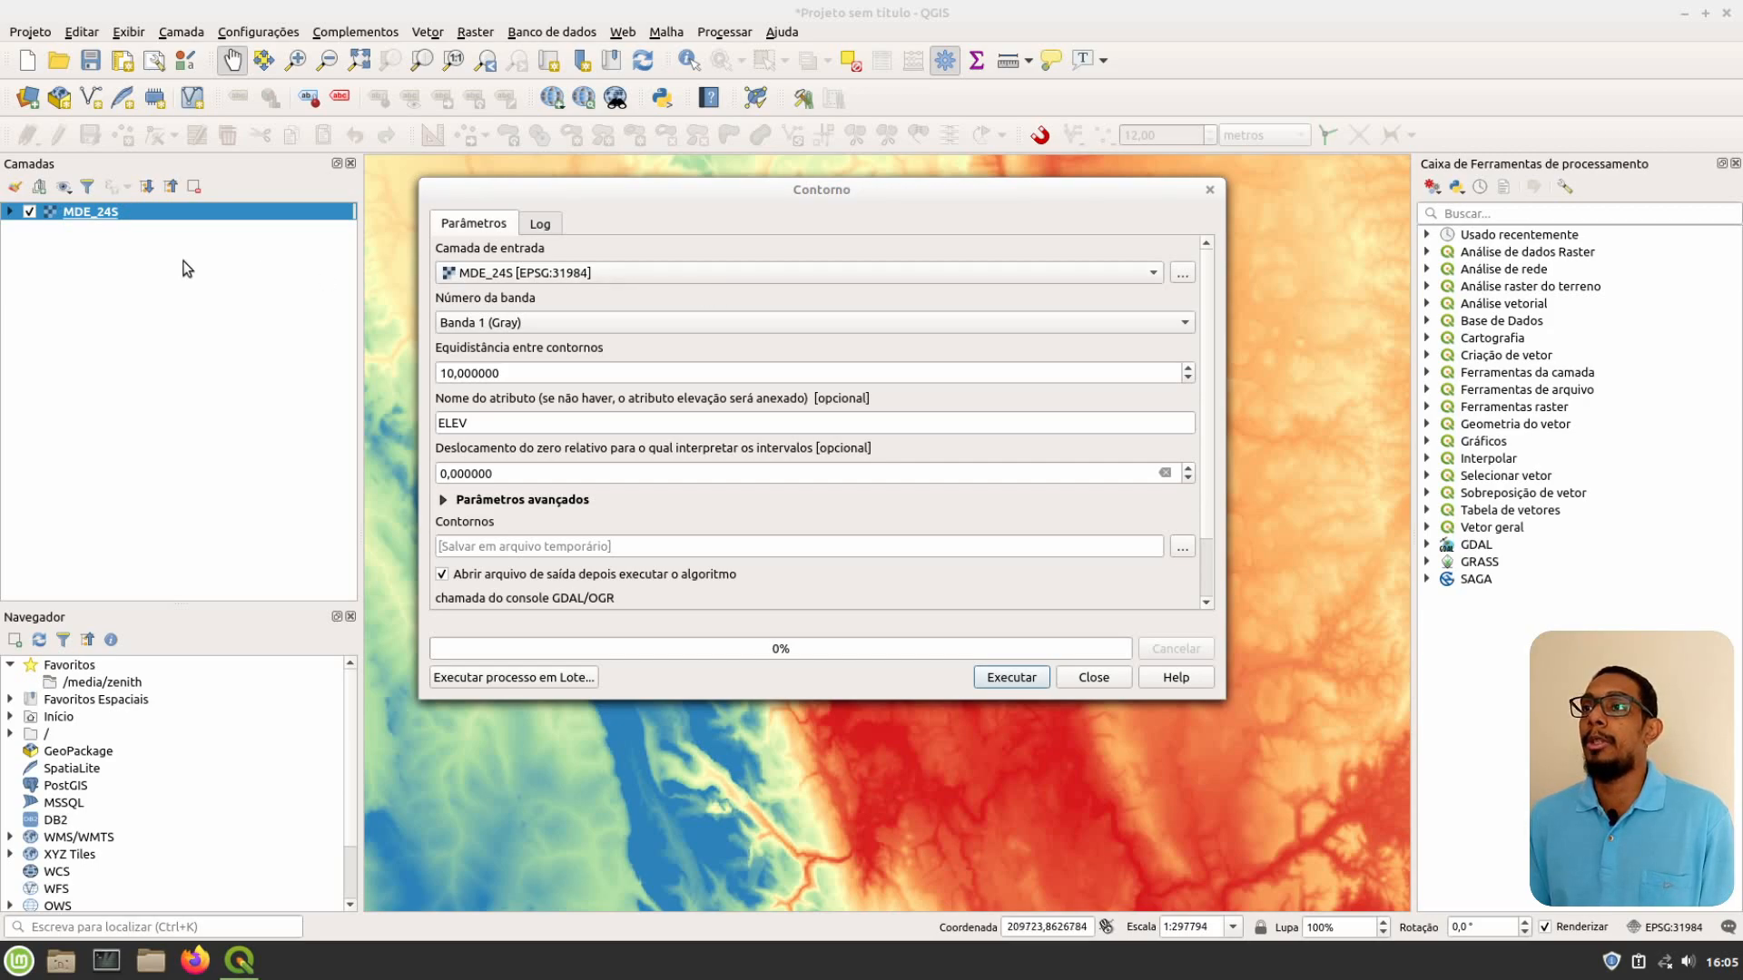
pyautogui.click(1064, 274)
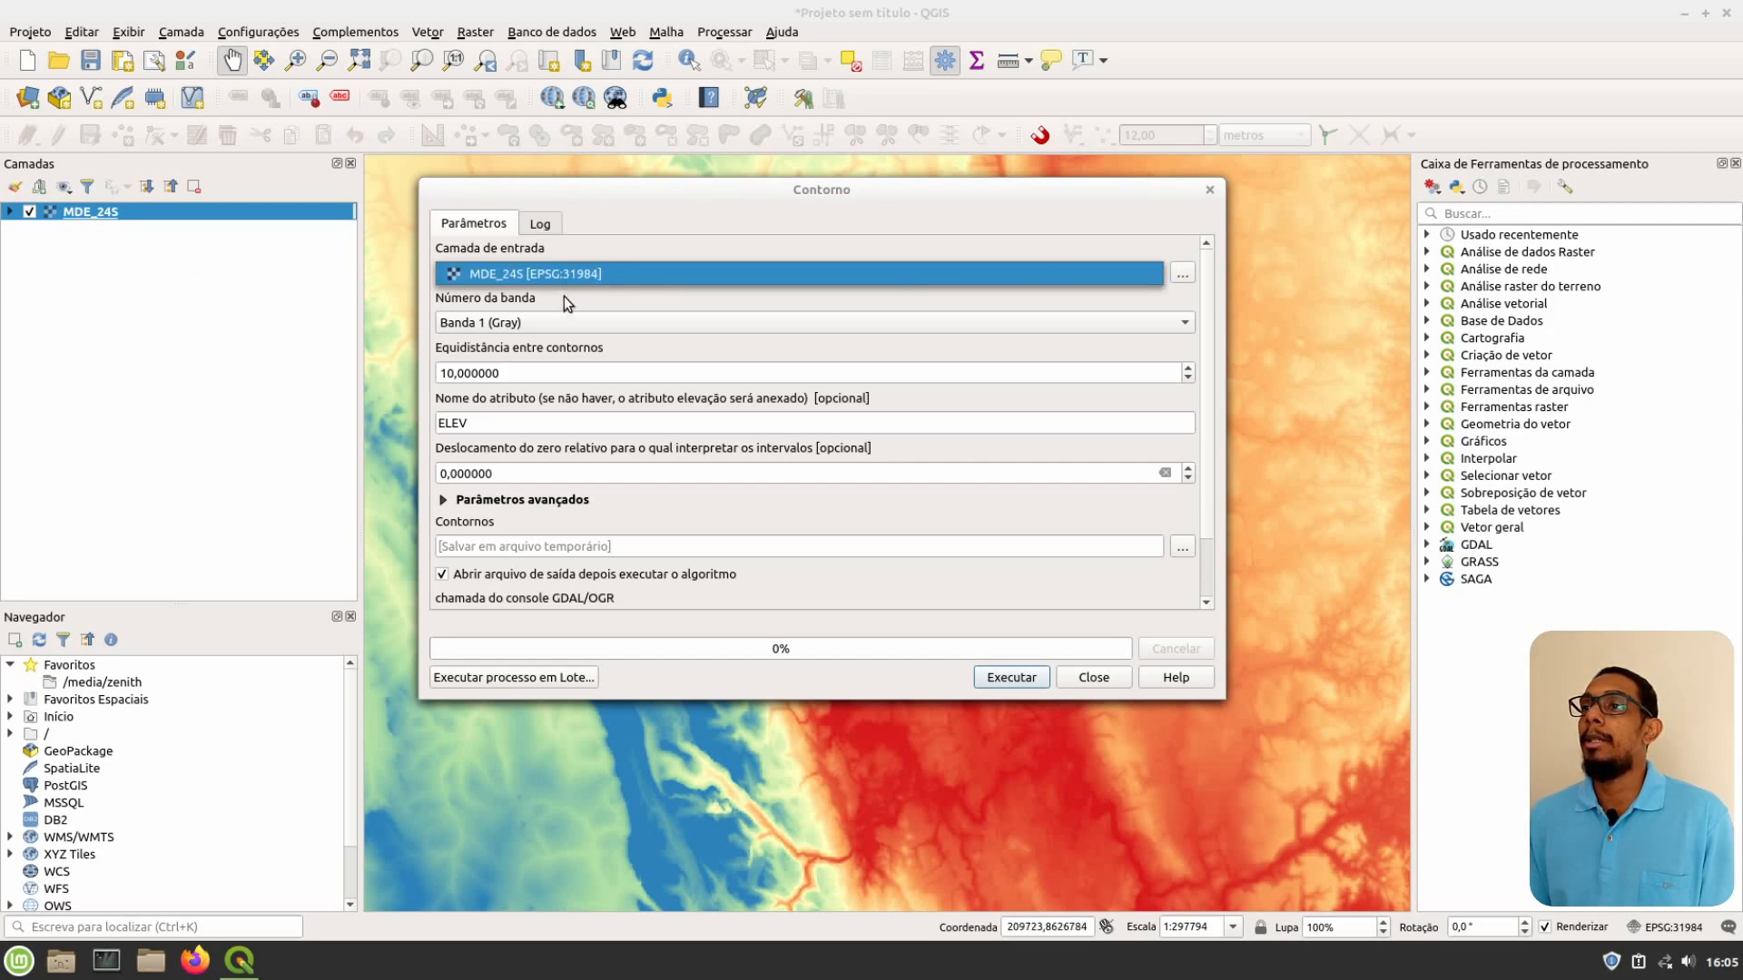
pyautogui.click(625, 233)
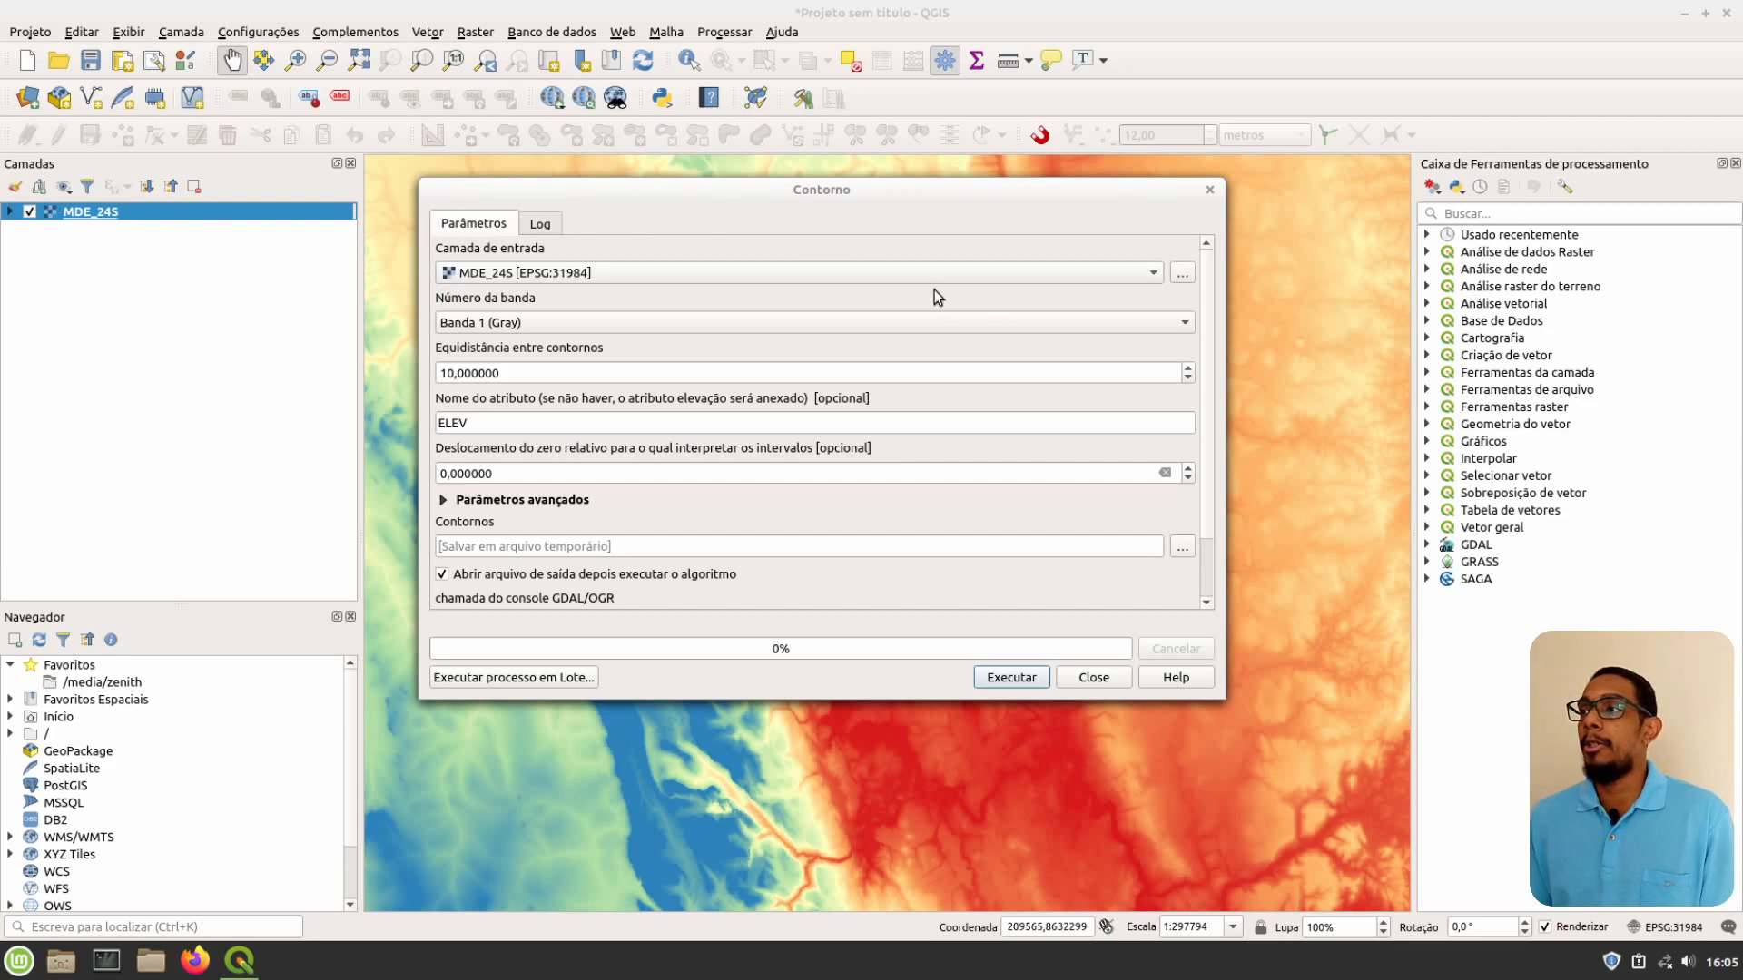
pyautogui.click(1183, 276)
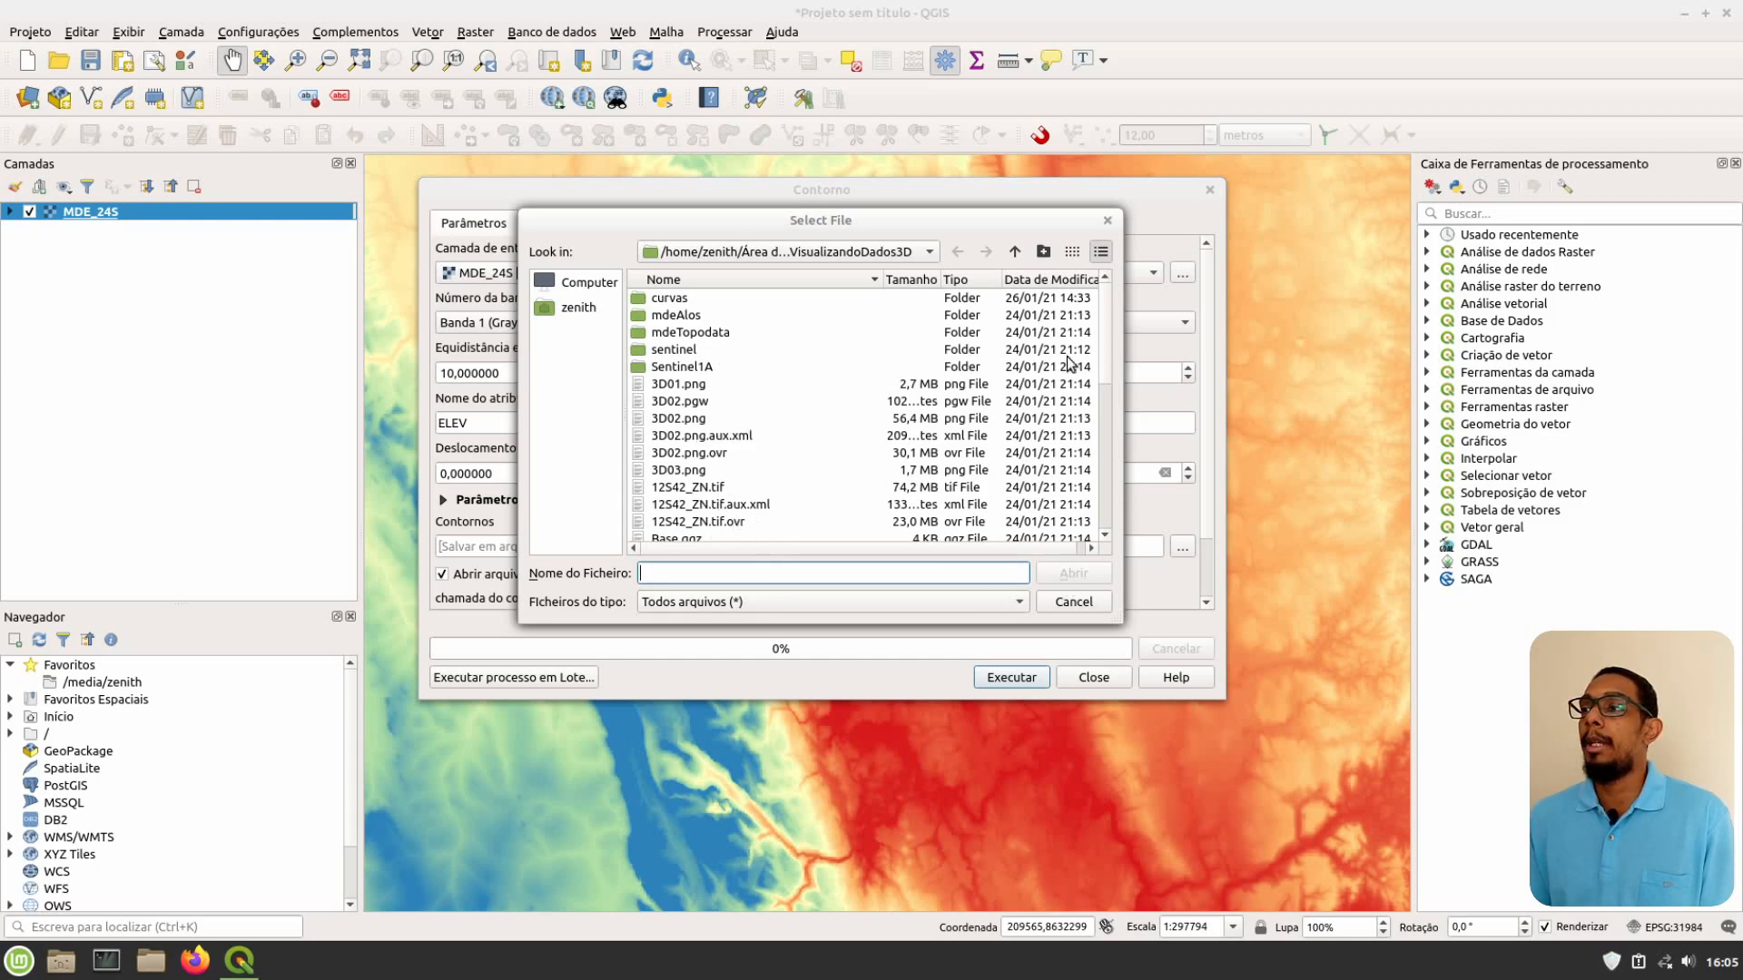
pyautogui.click(1108, 221)
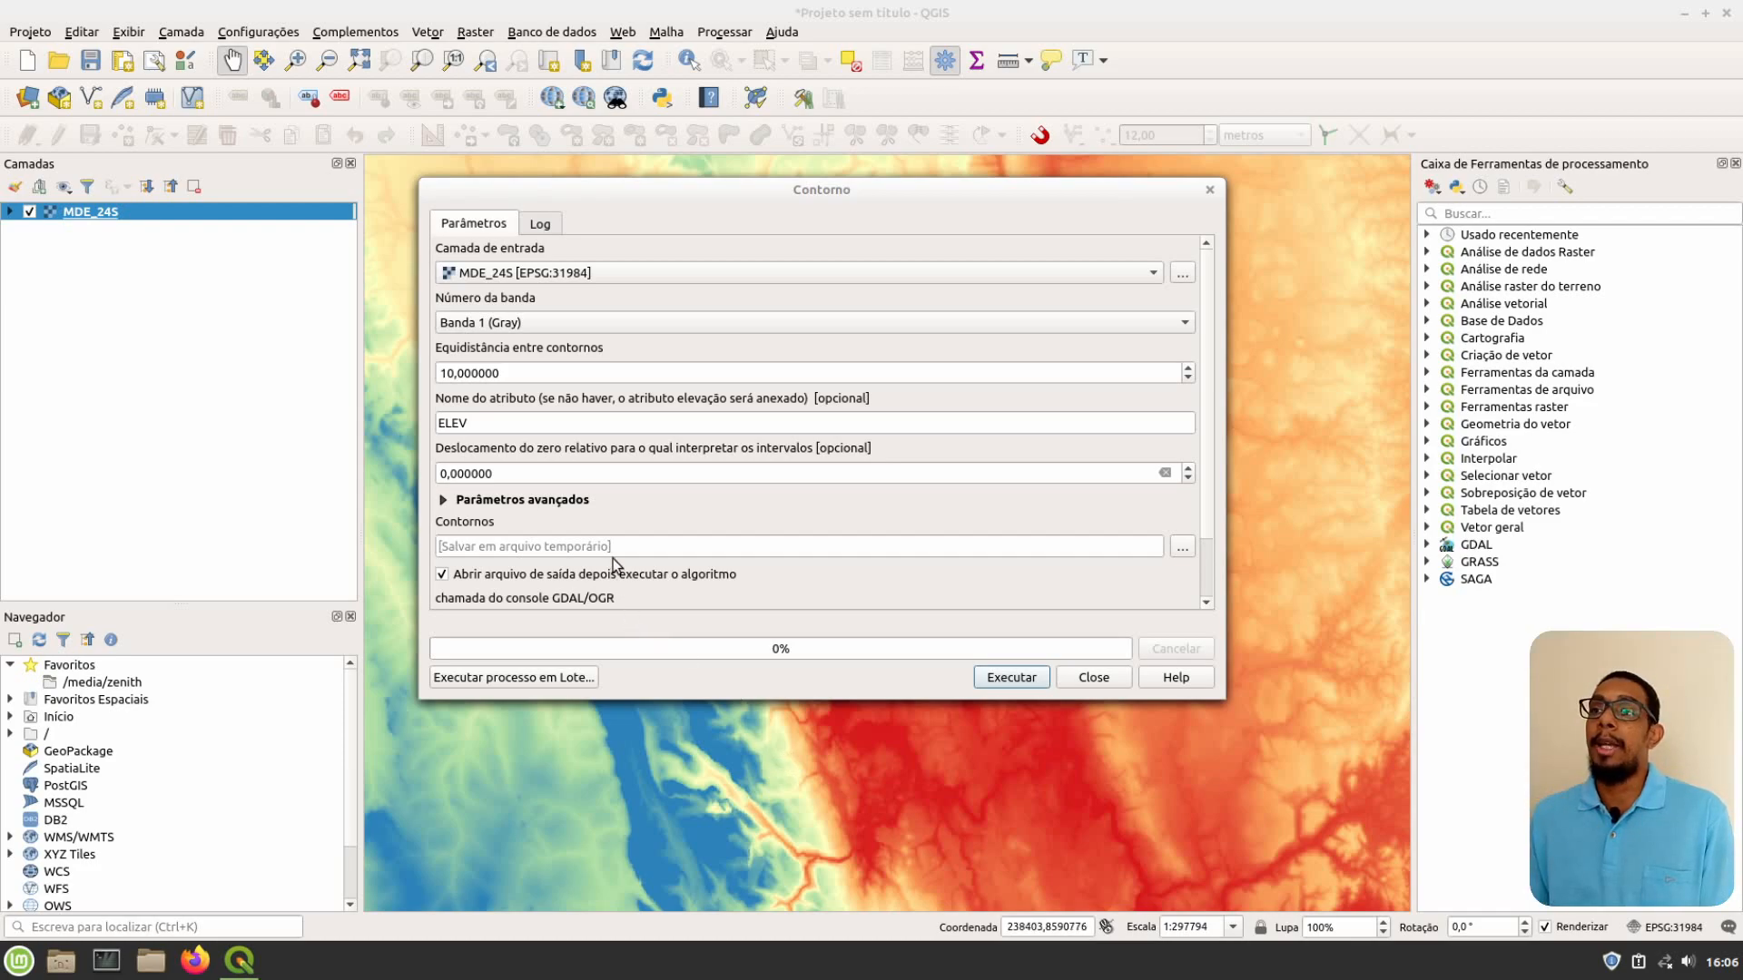
# Set the interval between contours to 12,5
pyautogui.click(510, 375)
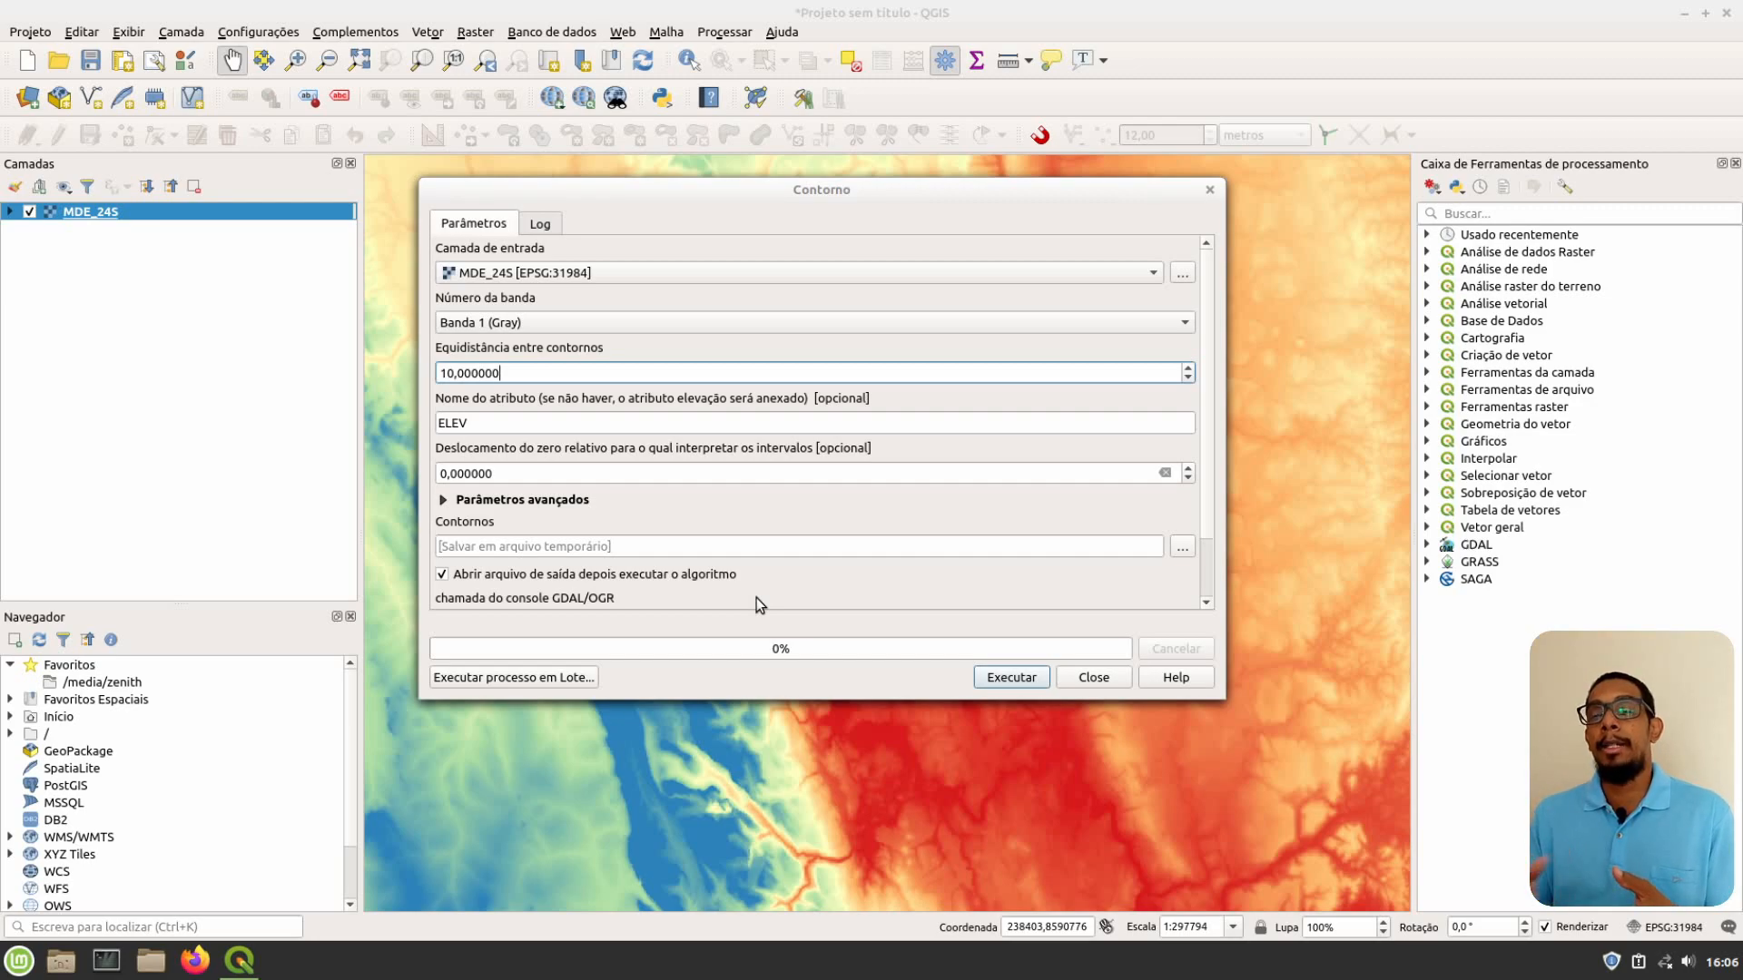
pyautogui.doubleClick(515, 374)
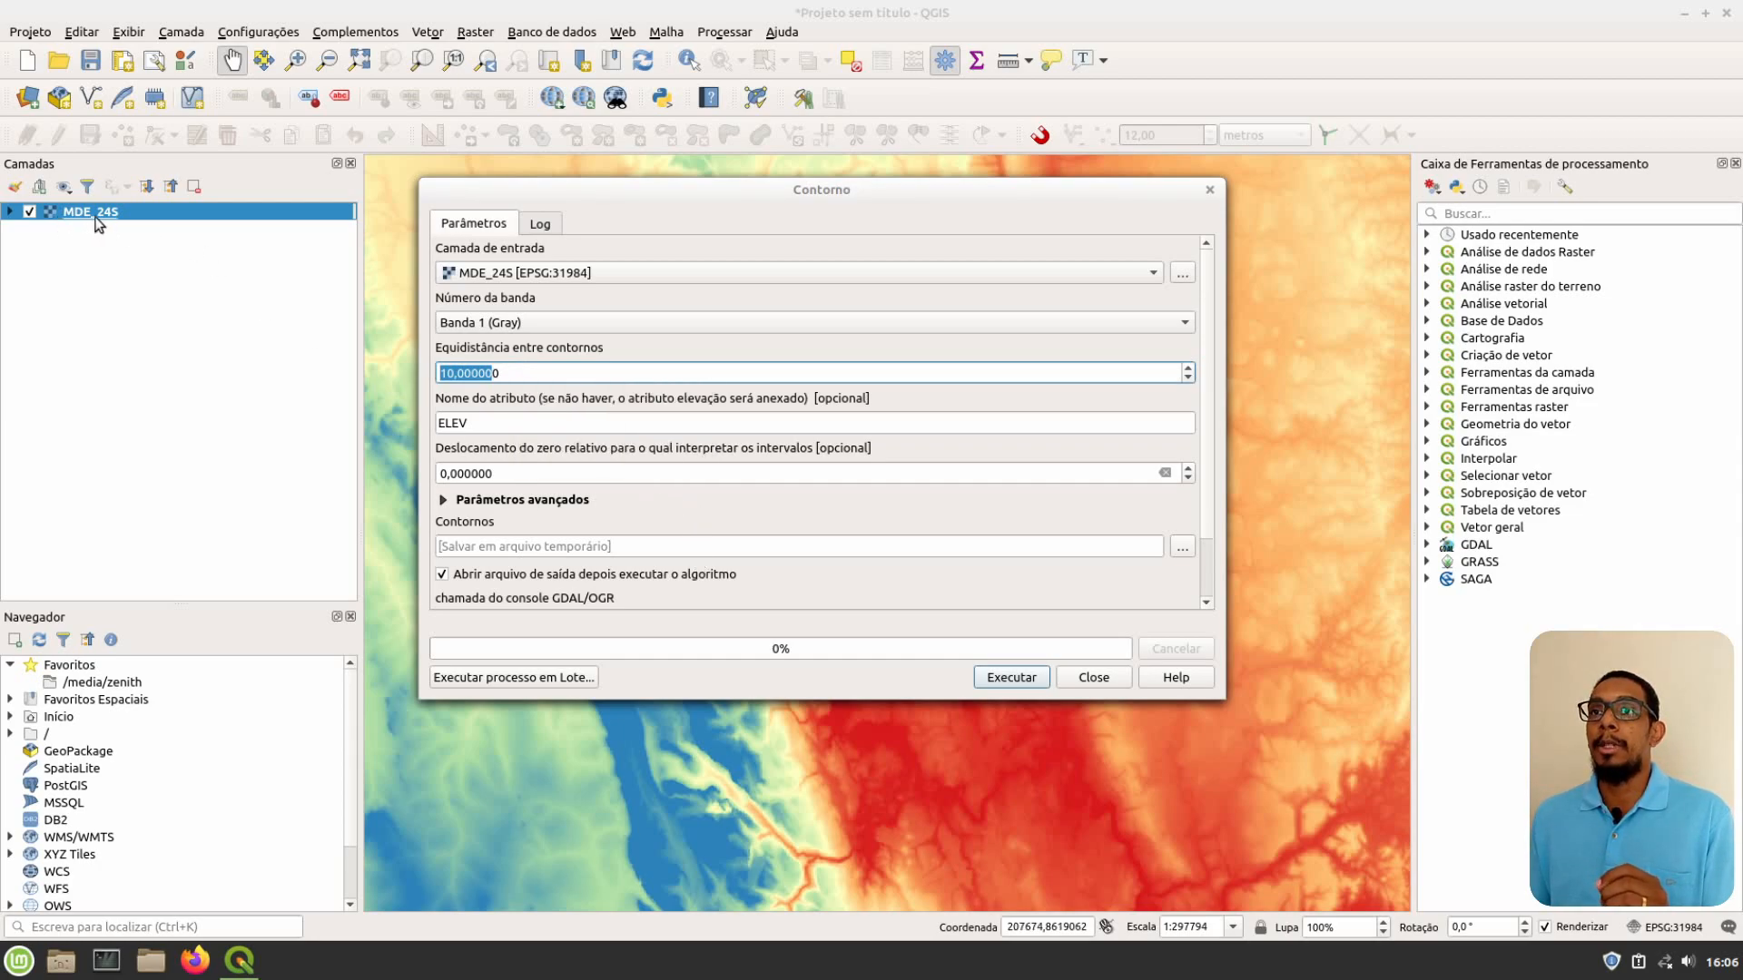
pyautogui.click(597, 371)
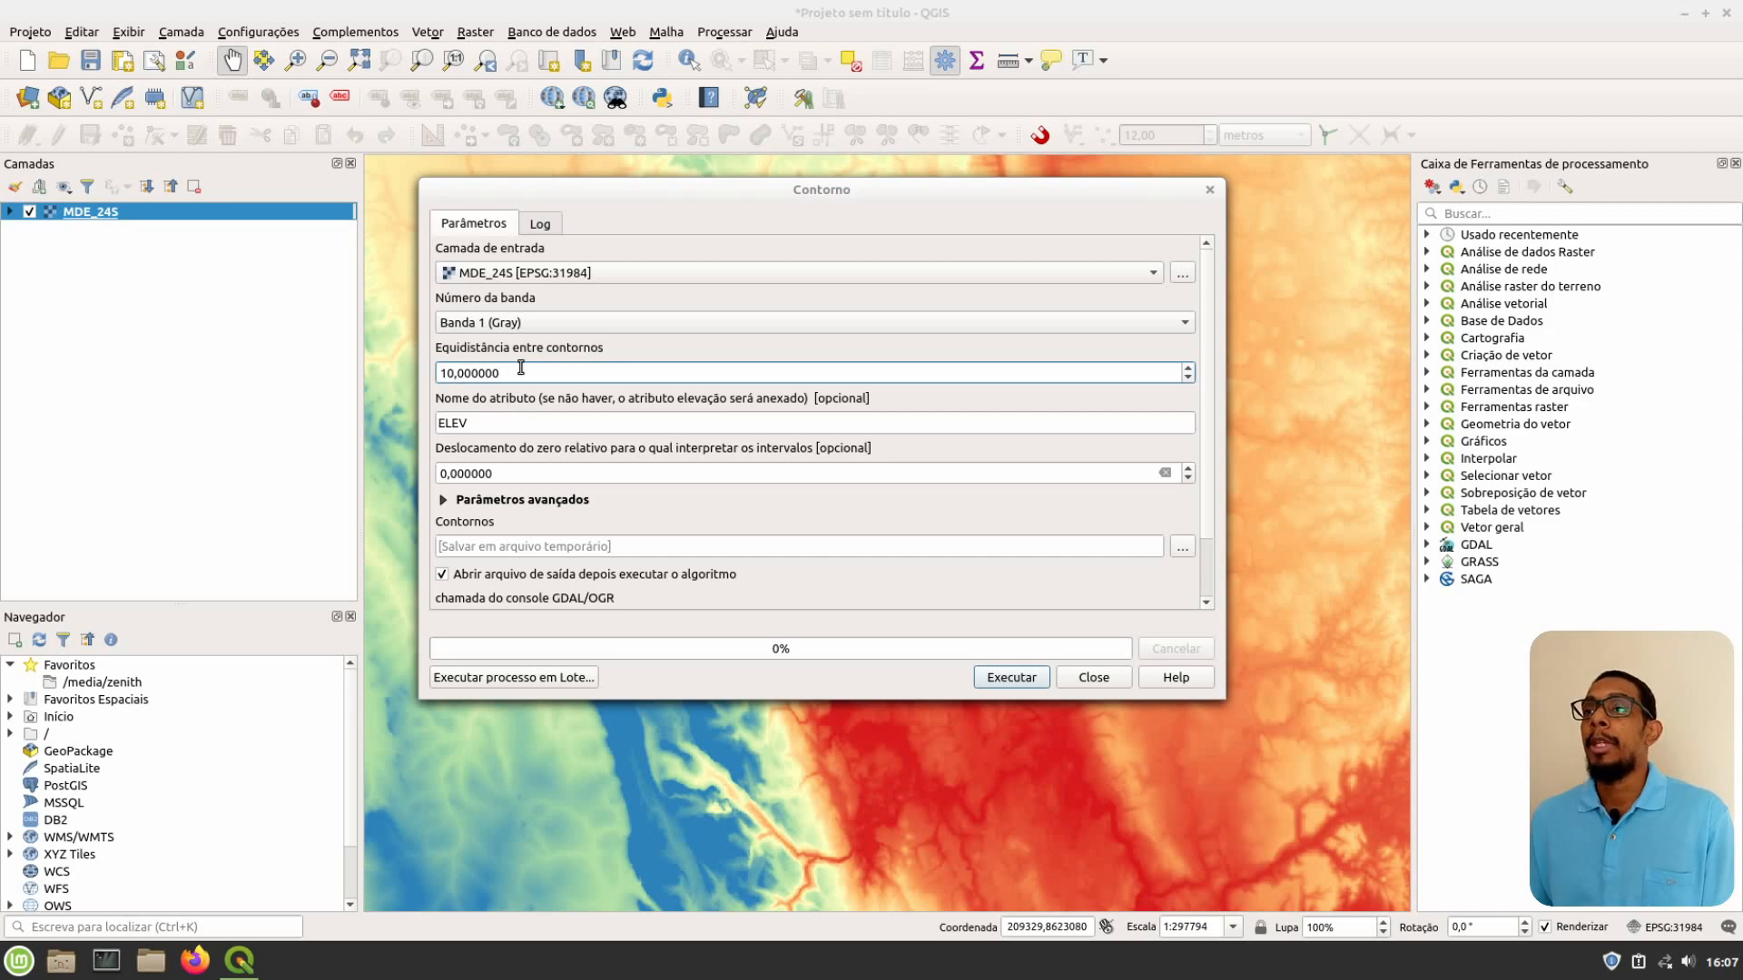
pyautogui.moveTo(520, 367); pyautogui.dragTo(432, 372)
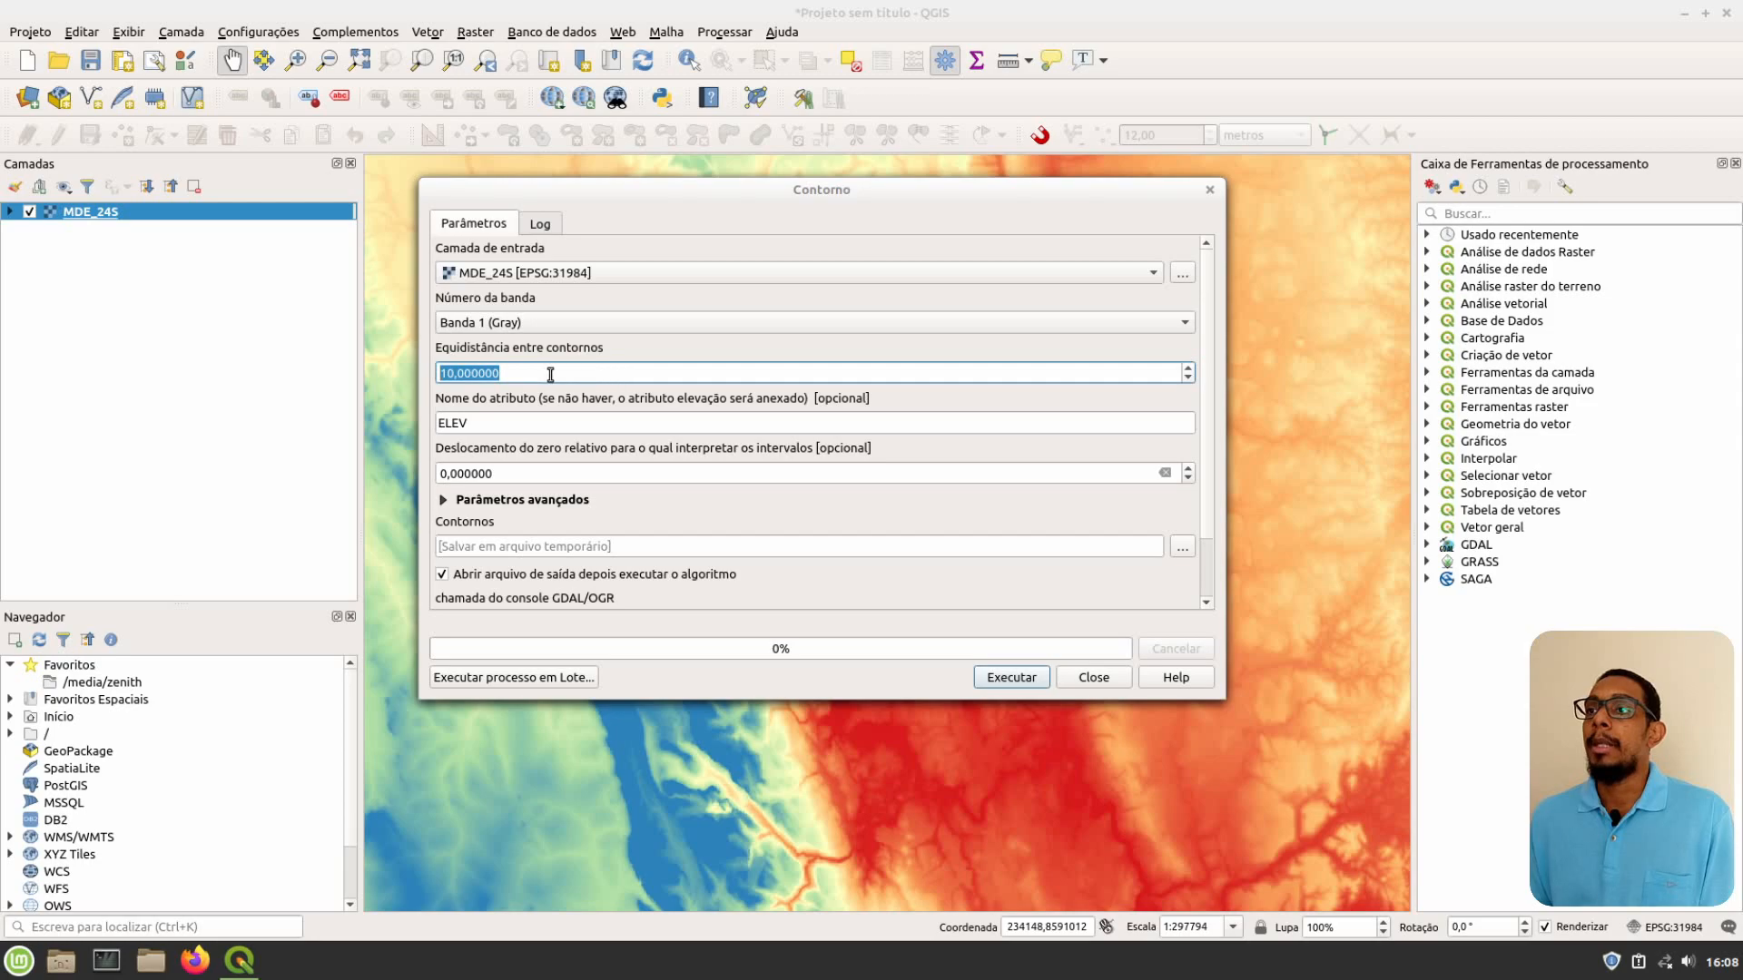
pyautogui.write('1')
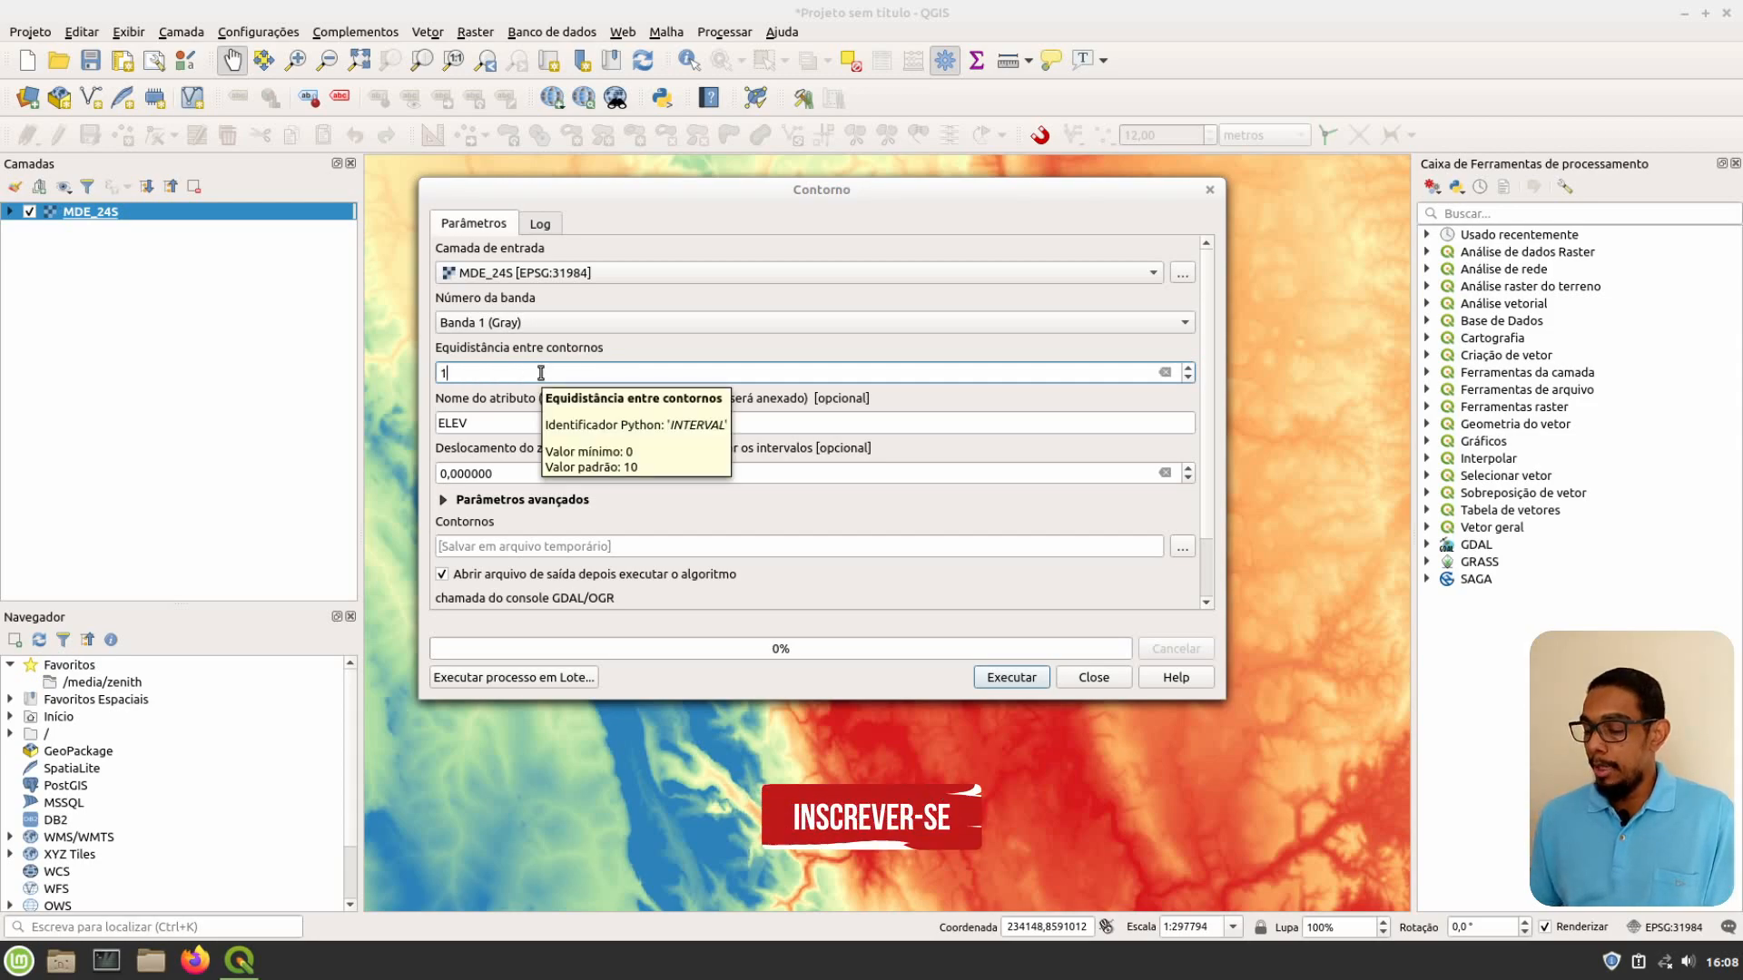
pyautogui.write('2,5')
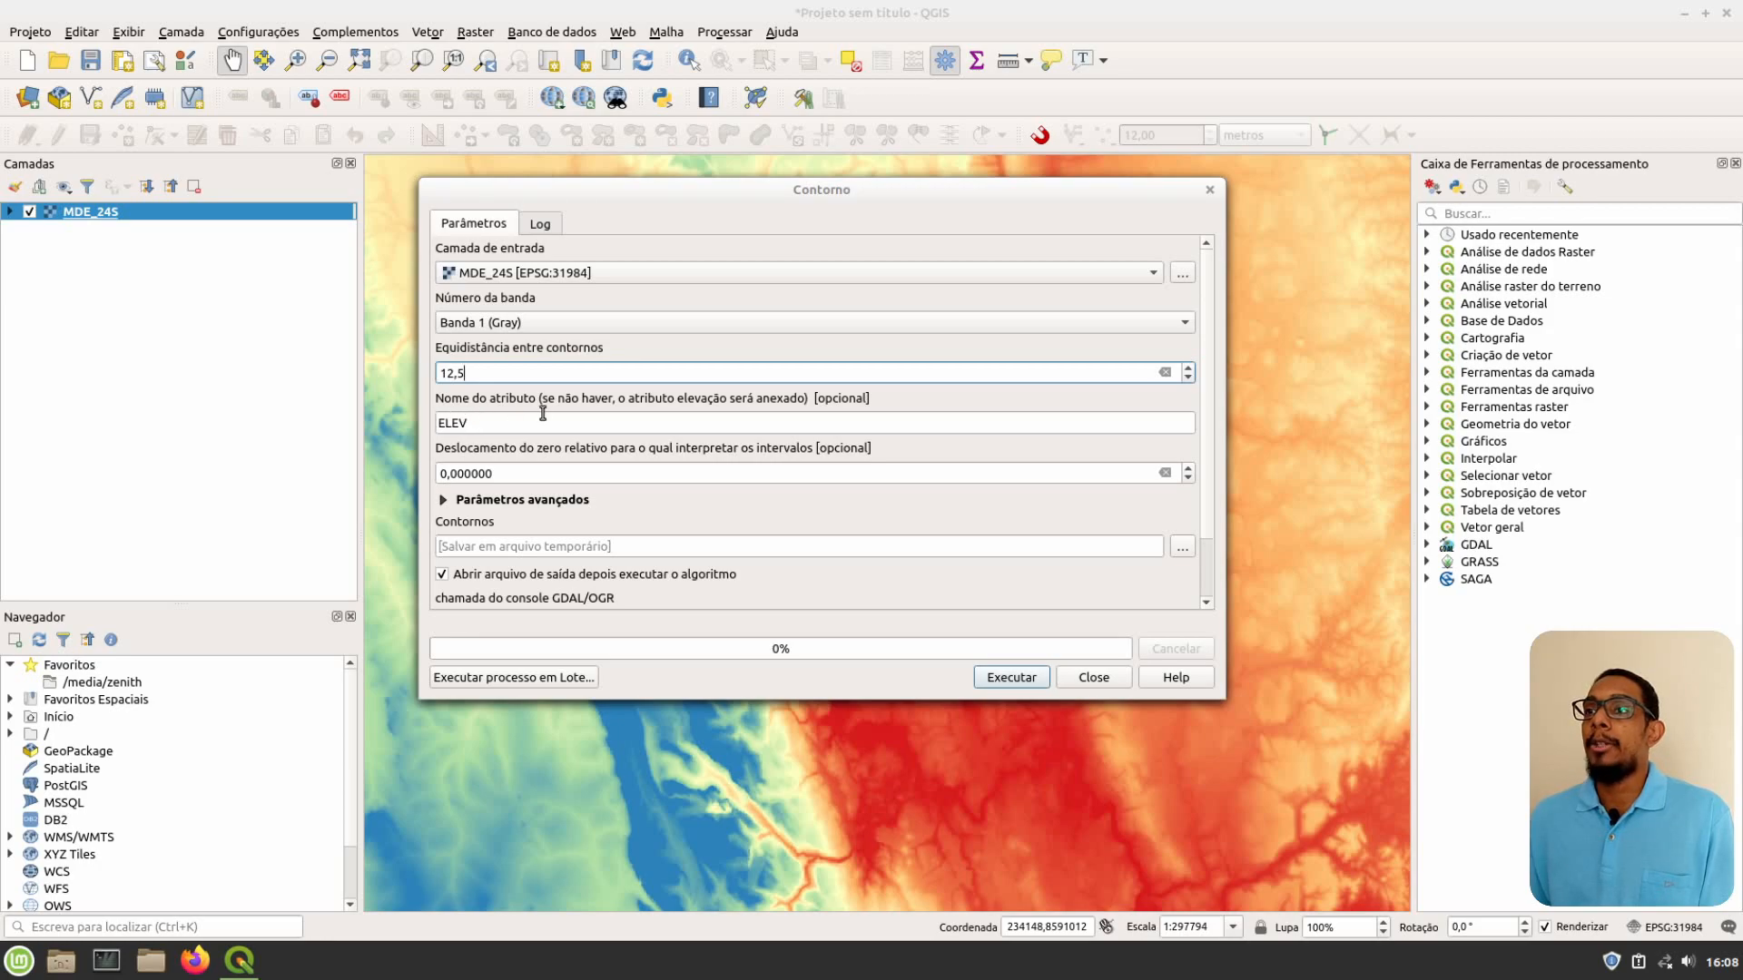
# Name the contour elevation attribute COTA
pyautogui.moveTo(526, 423); pyautogui.dragTo(432, 420)
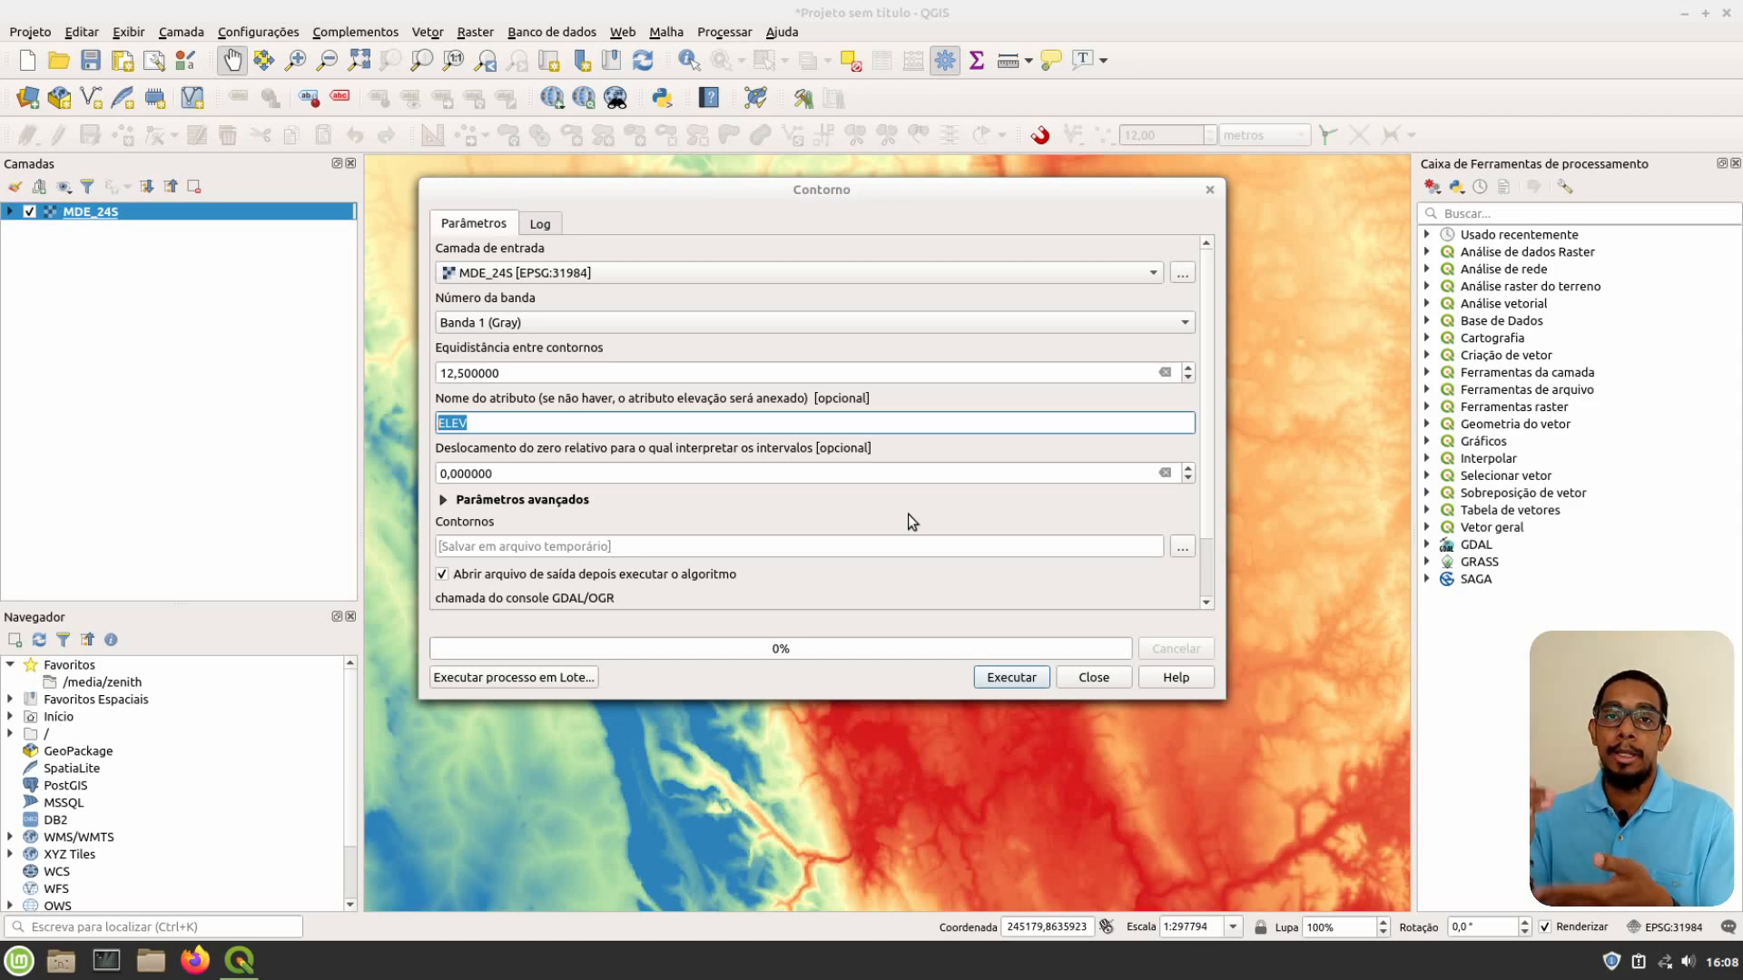
pyautogui.click(486, 423)
pyautogui.doubleClick(487, 423)
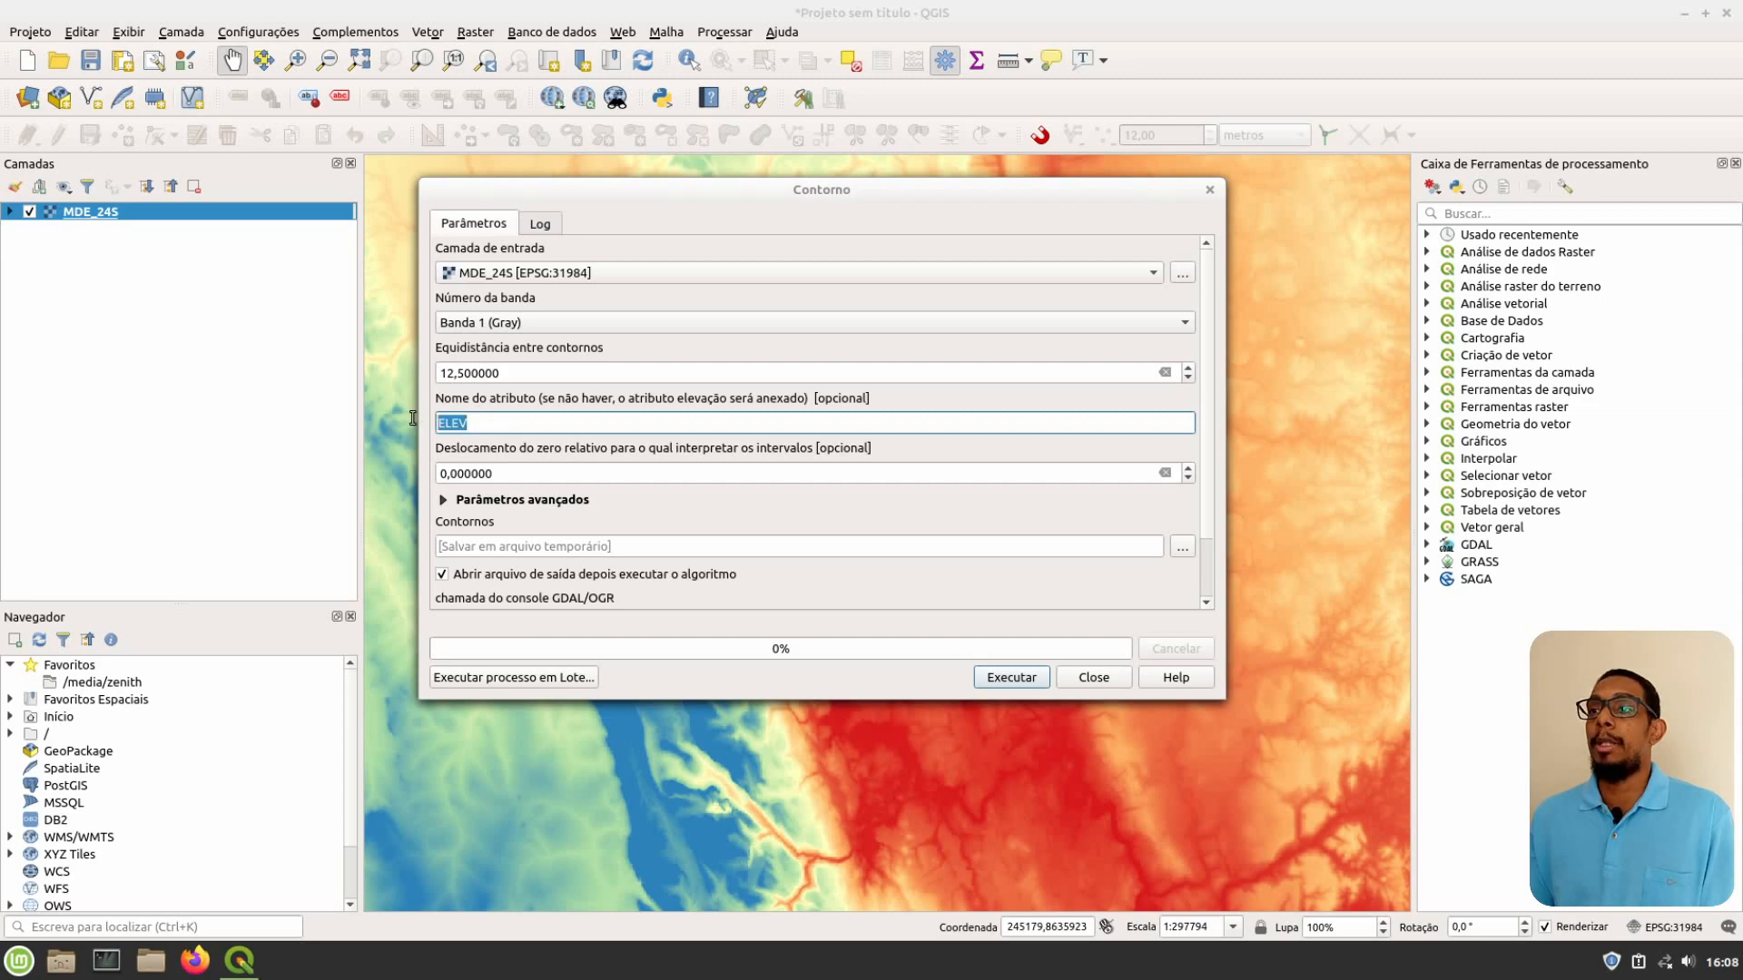
pyautogui.click(498, 428)
pyautogui.doubleClick(500, 431)
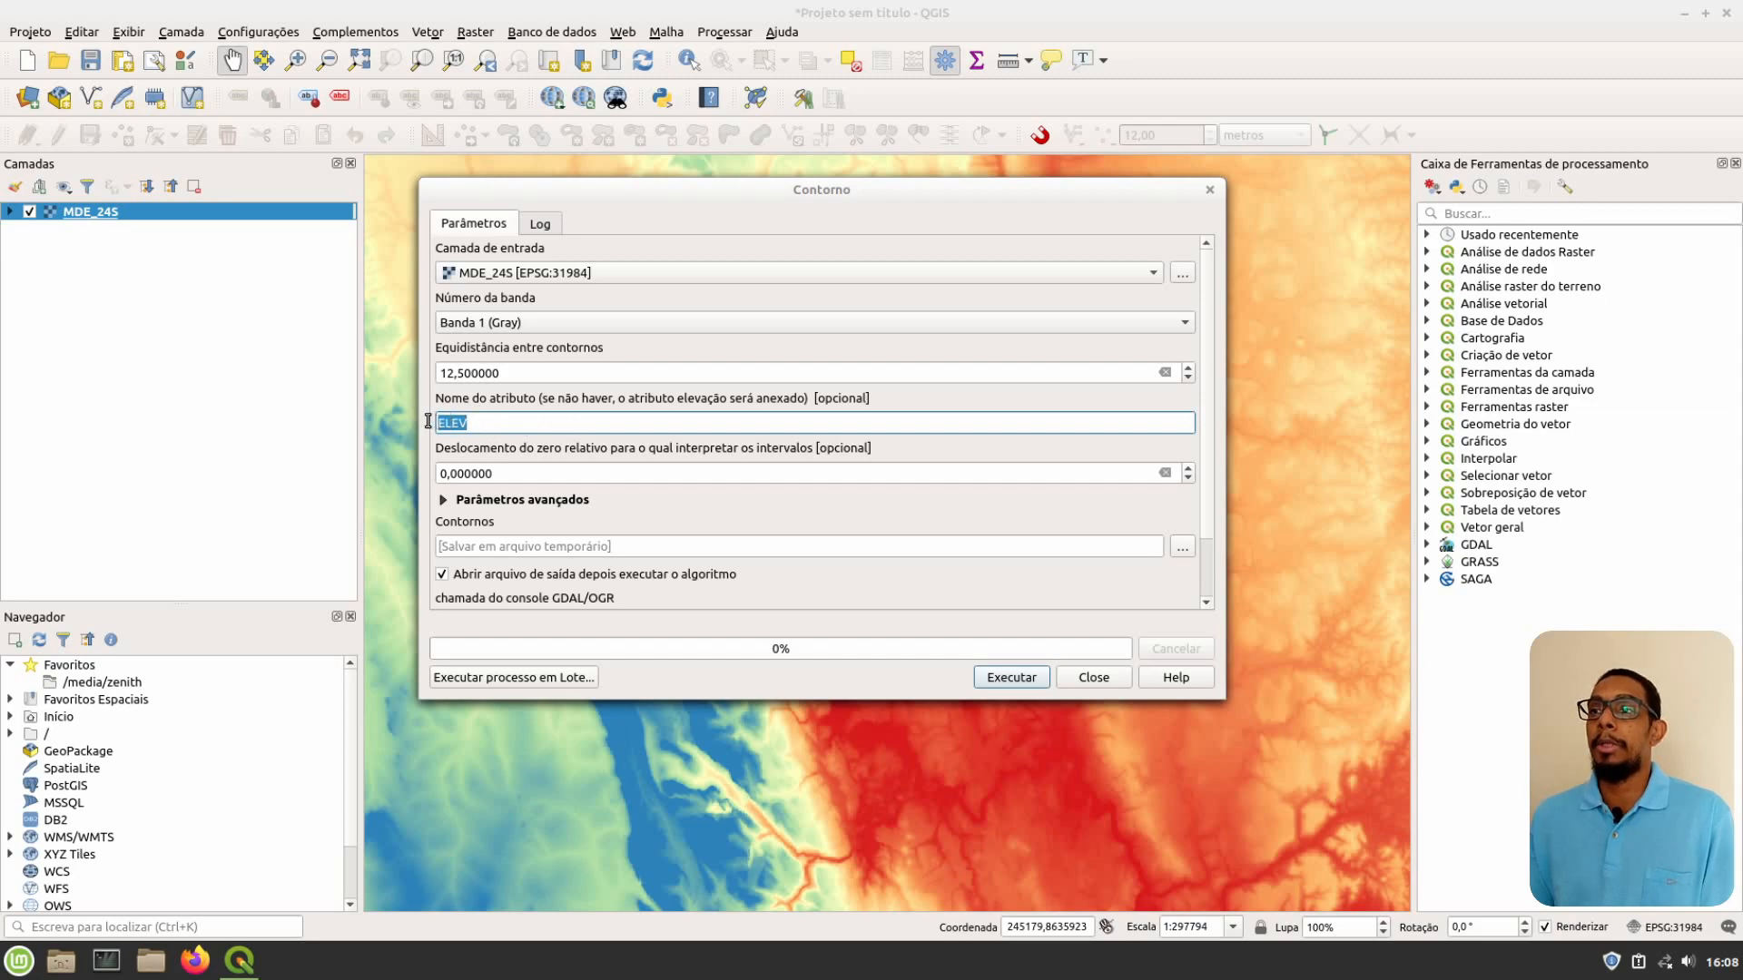
pyautogui.write('COTA')
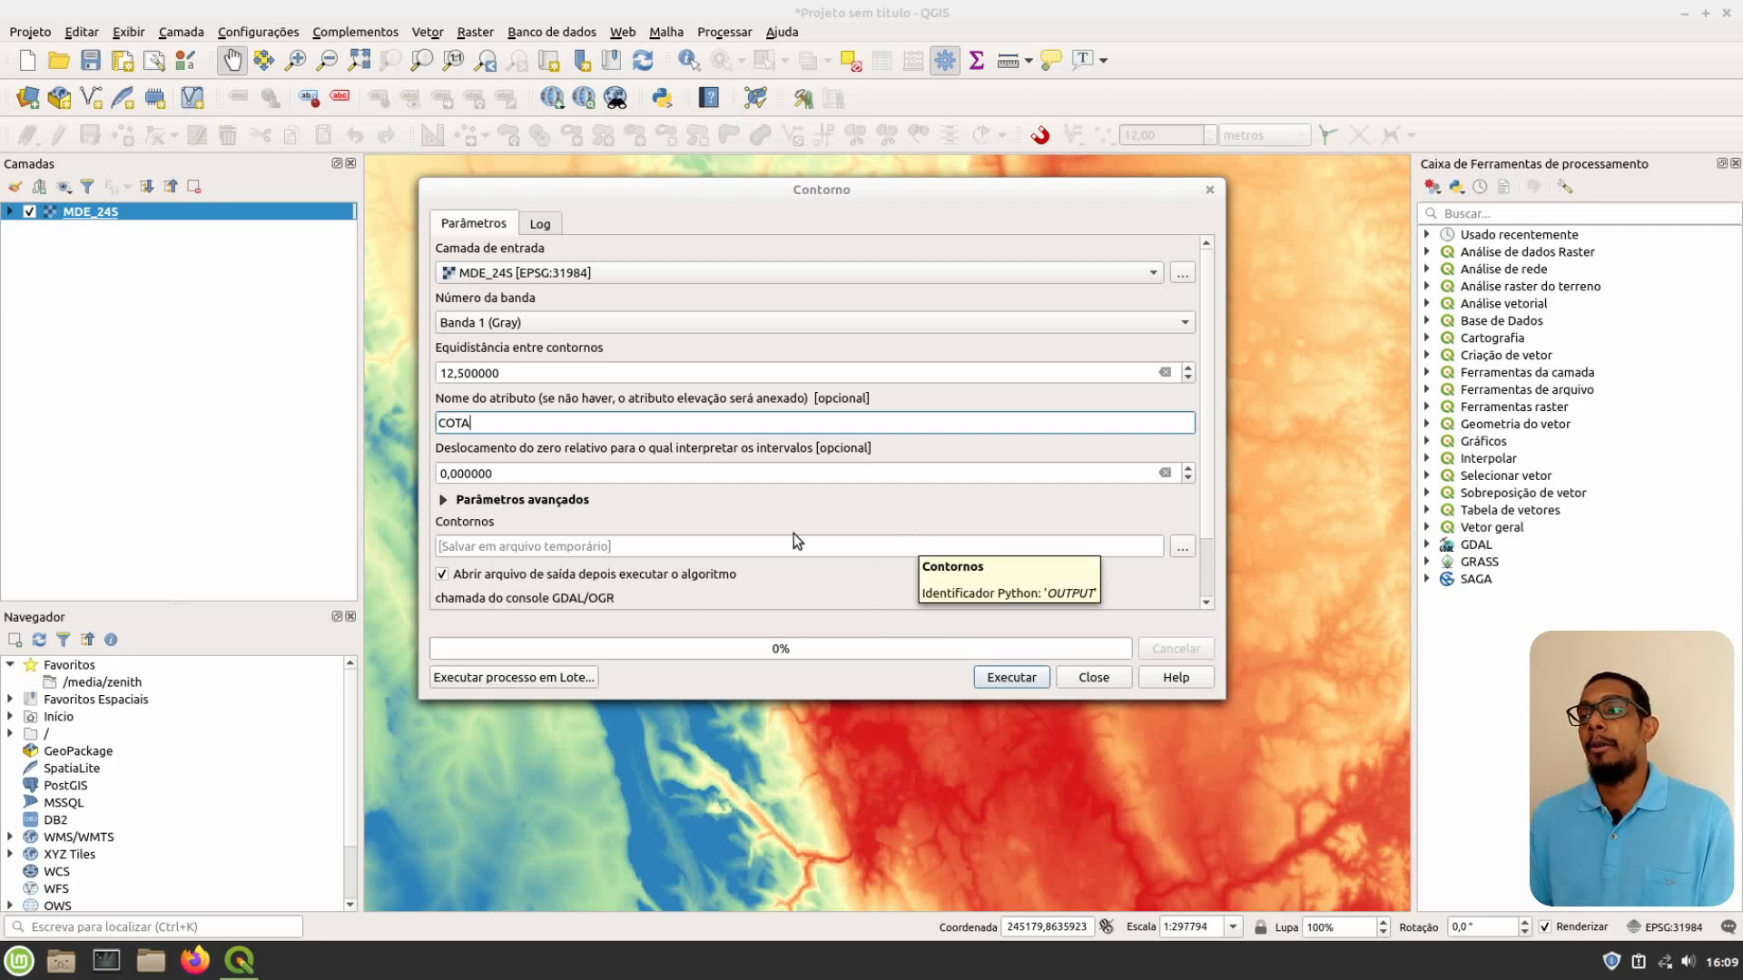
# Set the contour output to a shapefile named CurvasNivel02 in the VisualizandoDados3D folder and run the extraction
pyautogui.click(592, 547)
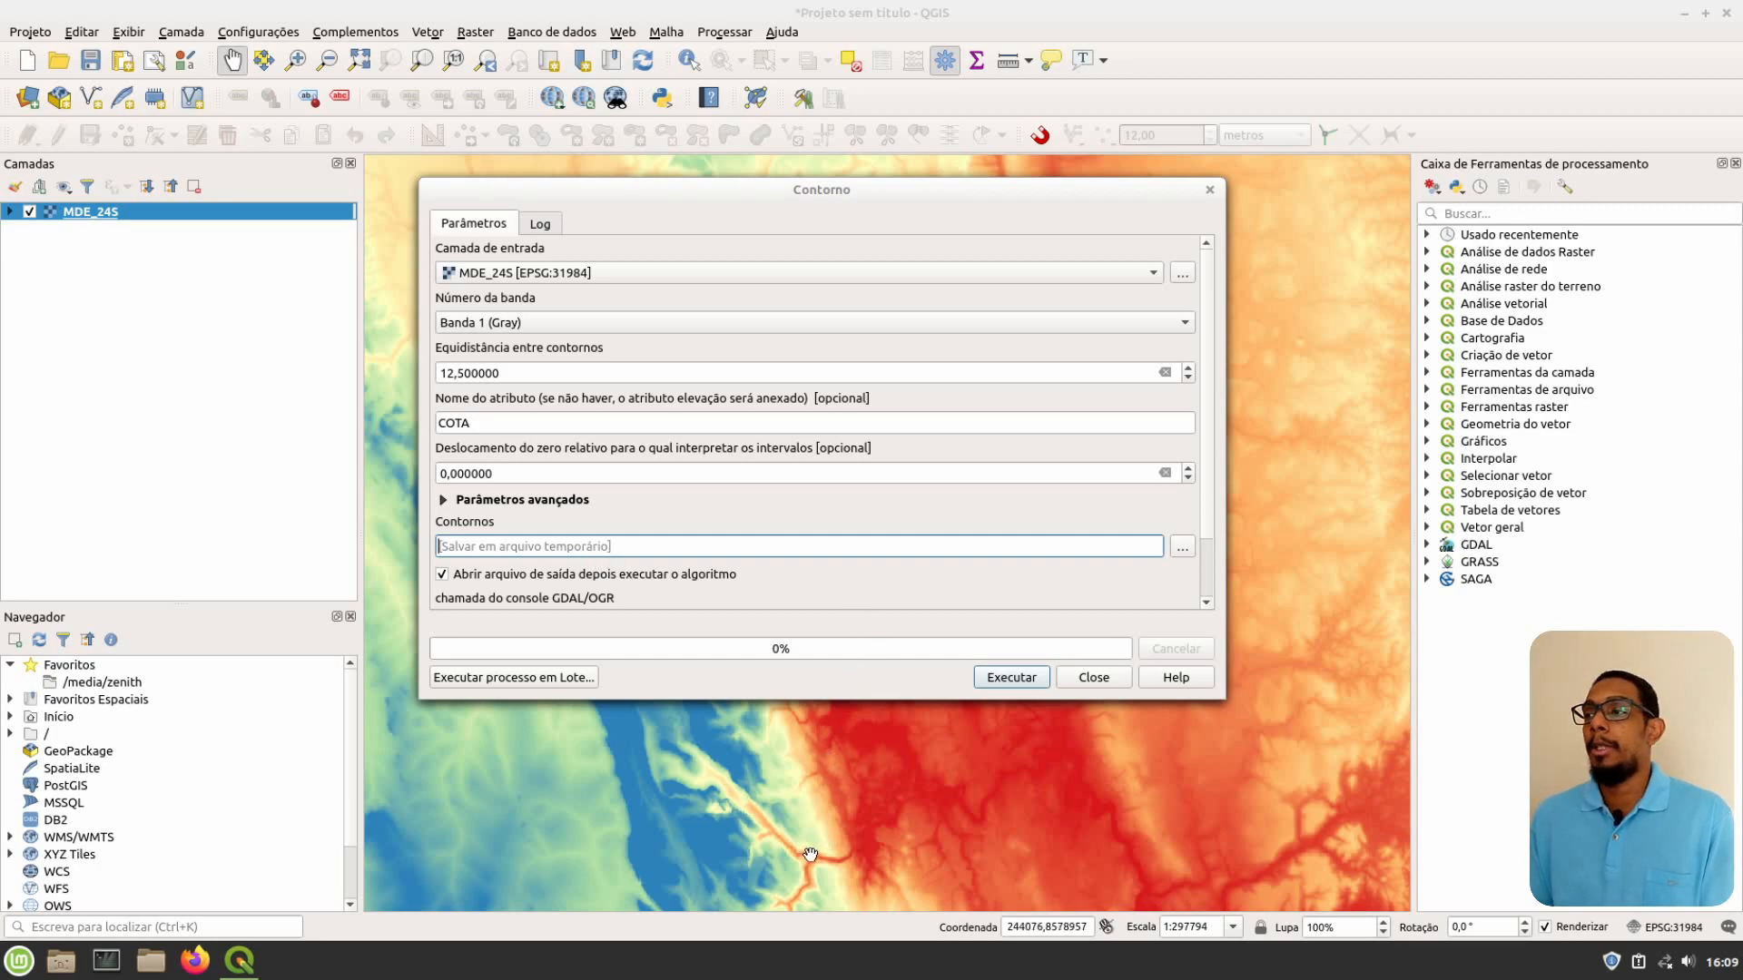
pyautogui.click(1182, 548)
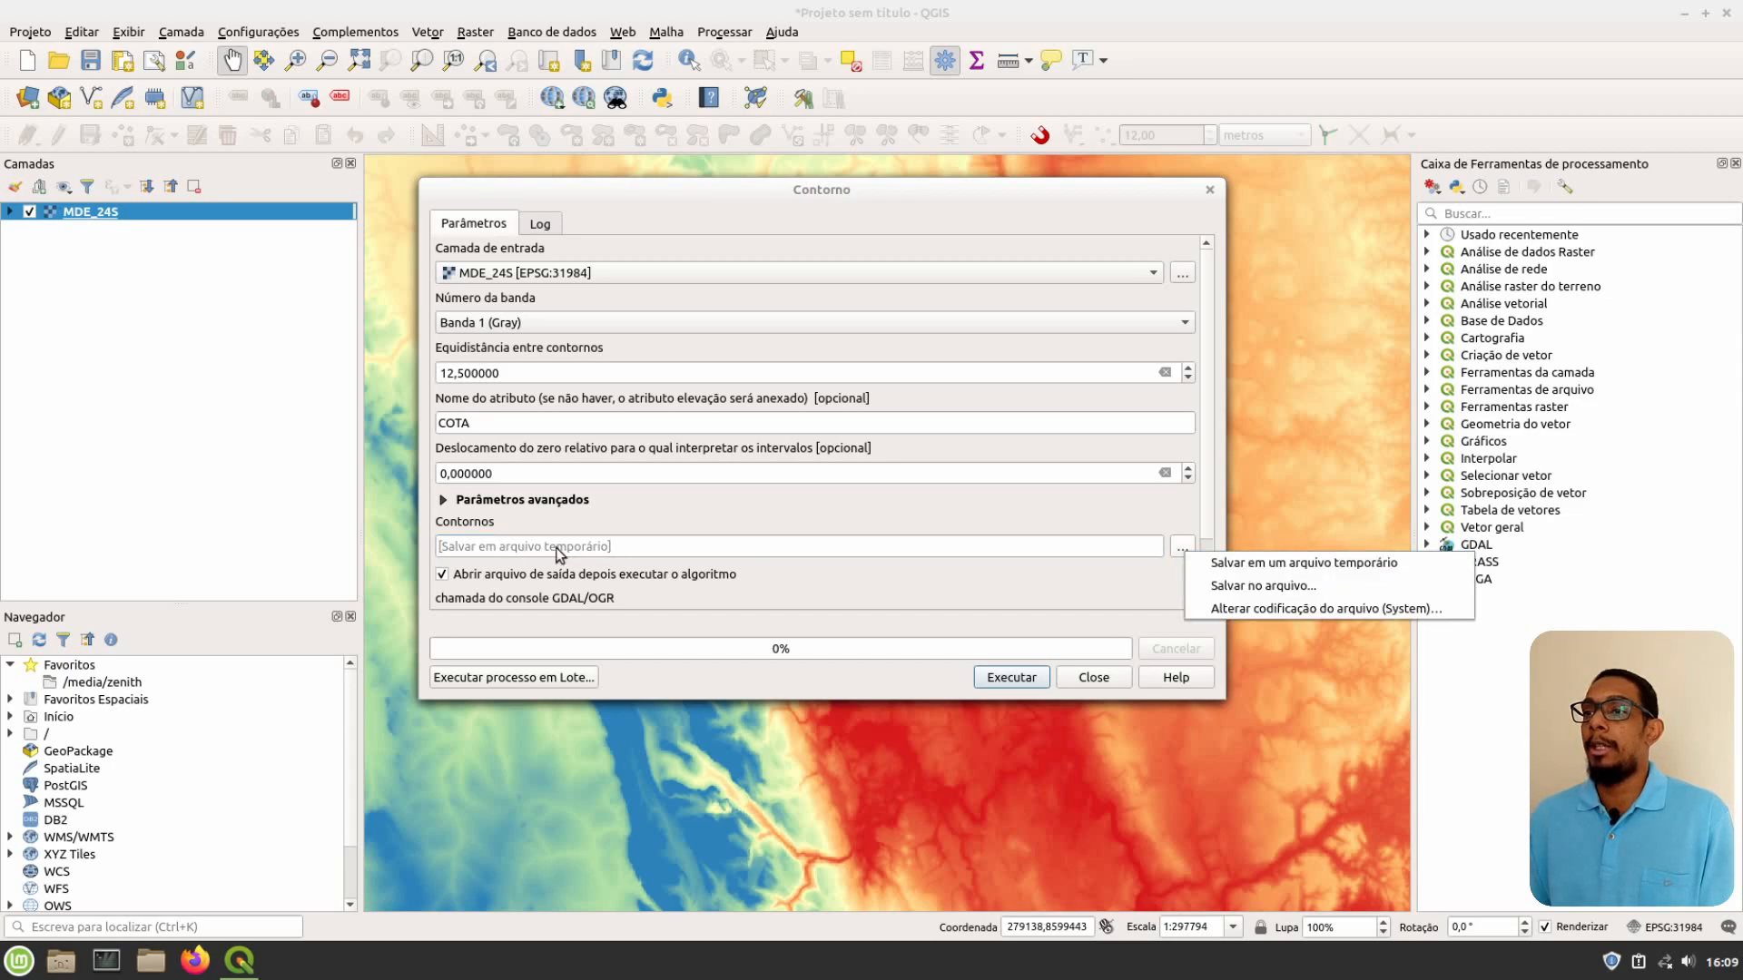
pyautogui.click(1260, 584)
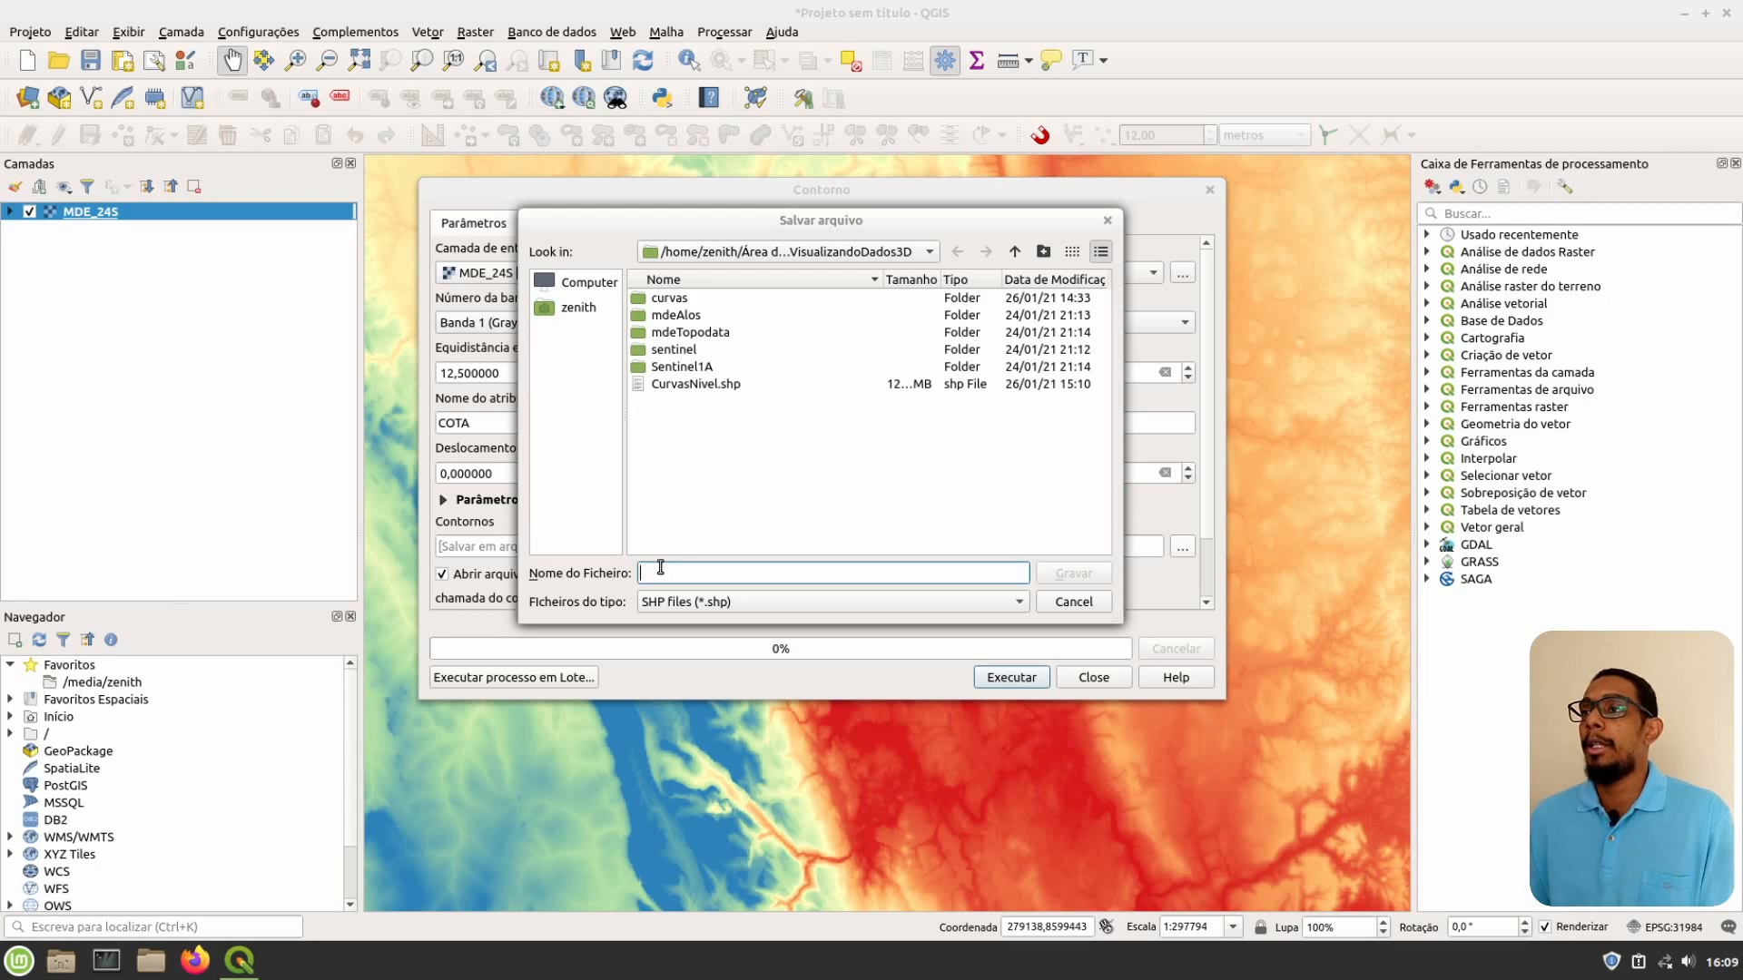
pyautogui.write('Cur')
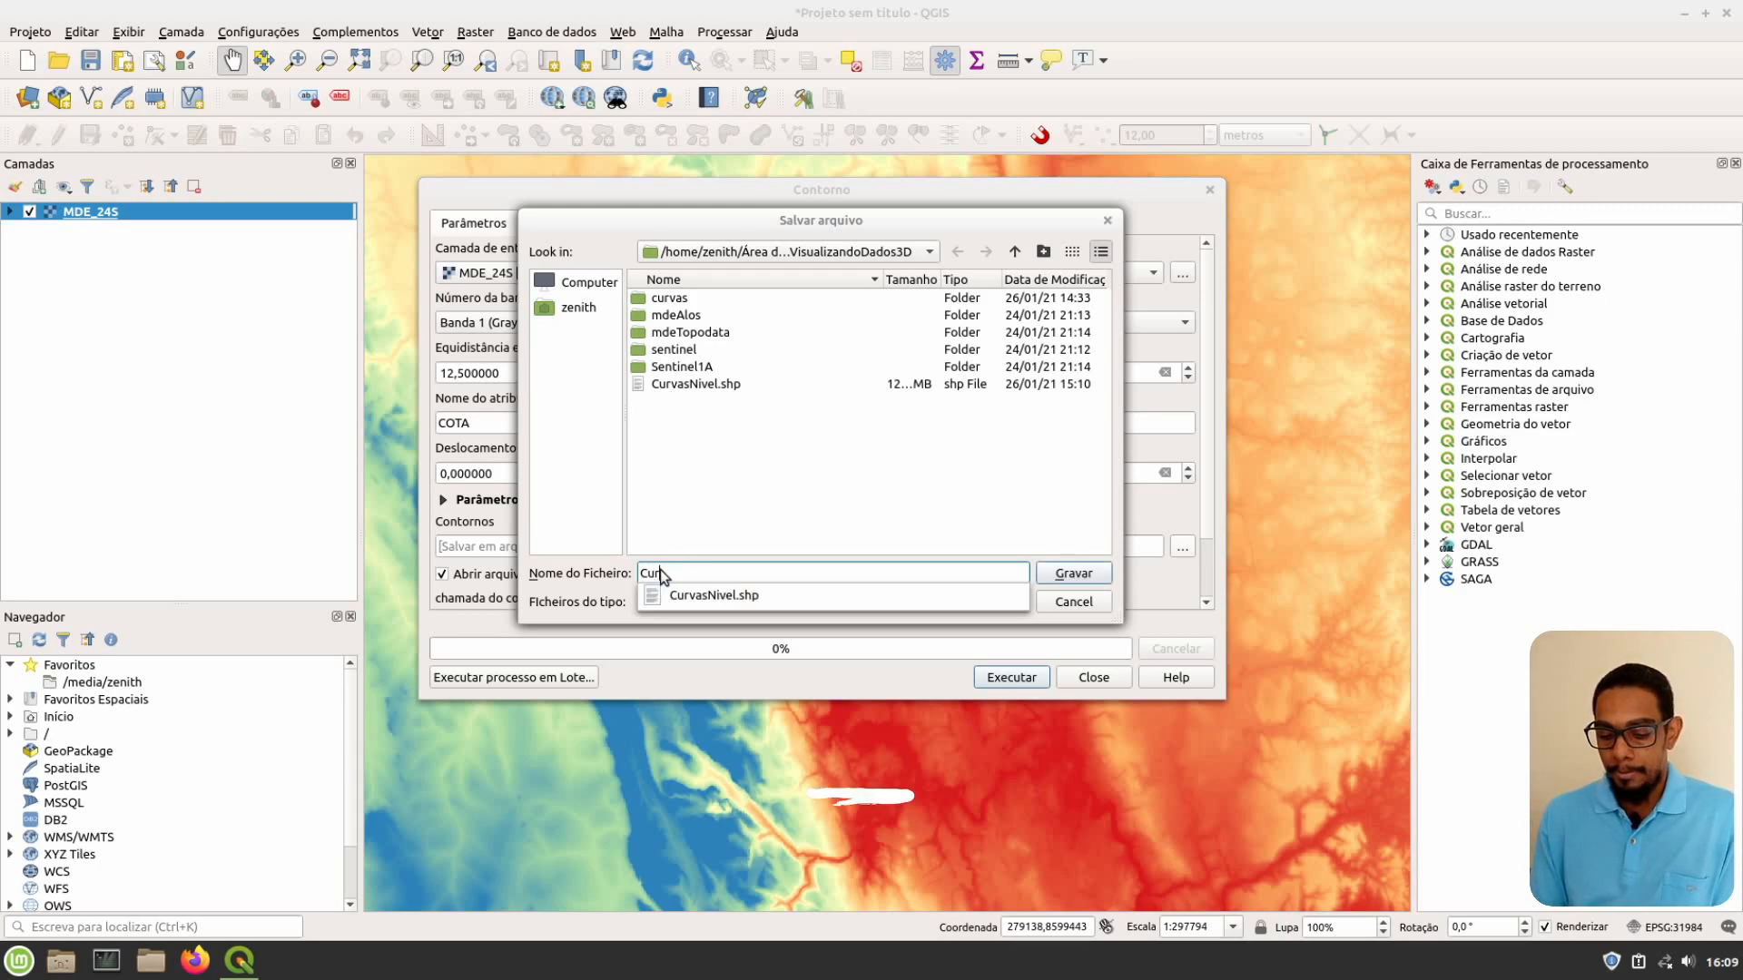
pyautogui.write('vasNivel02')
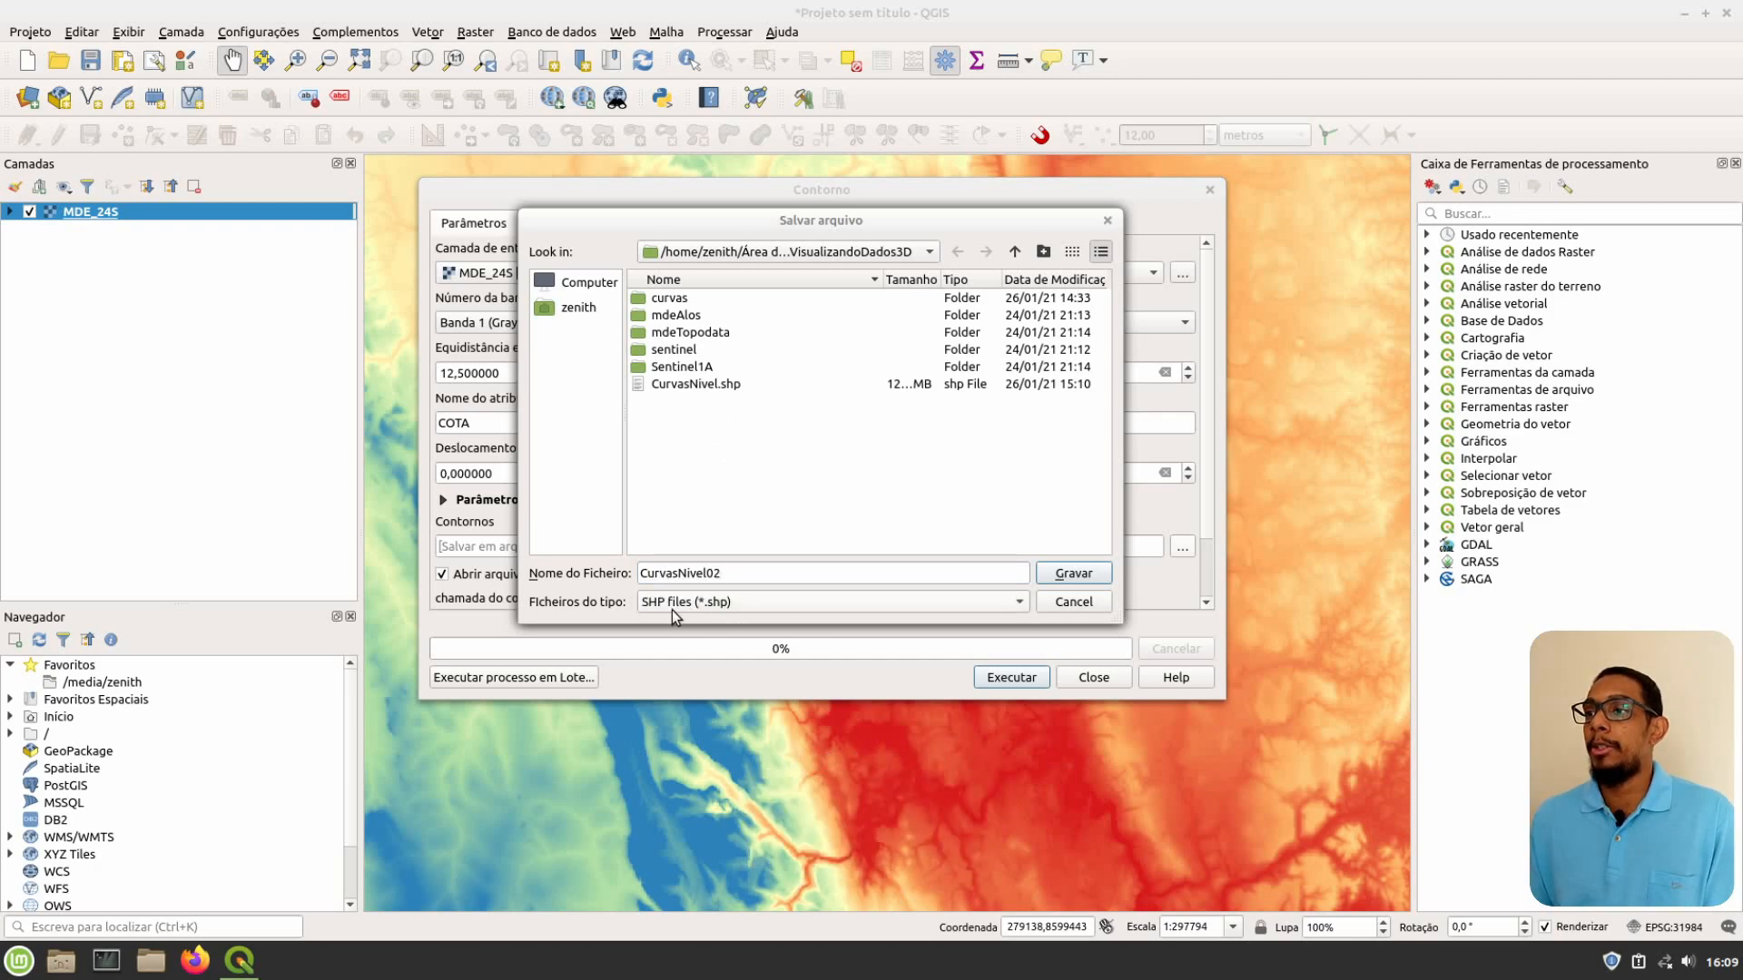
pyautogui.click(812, 608)
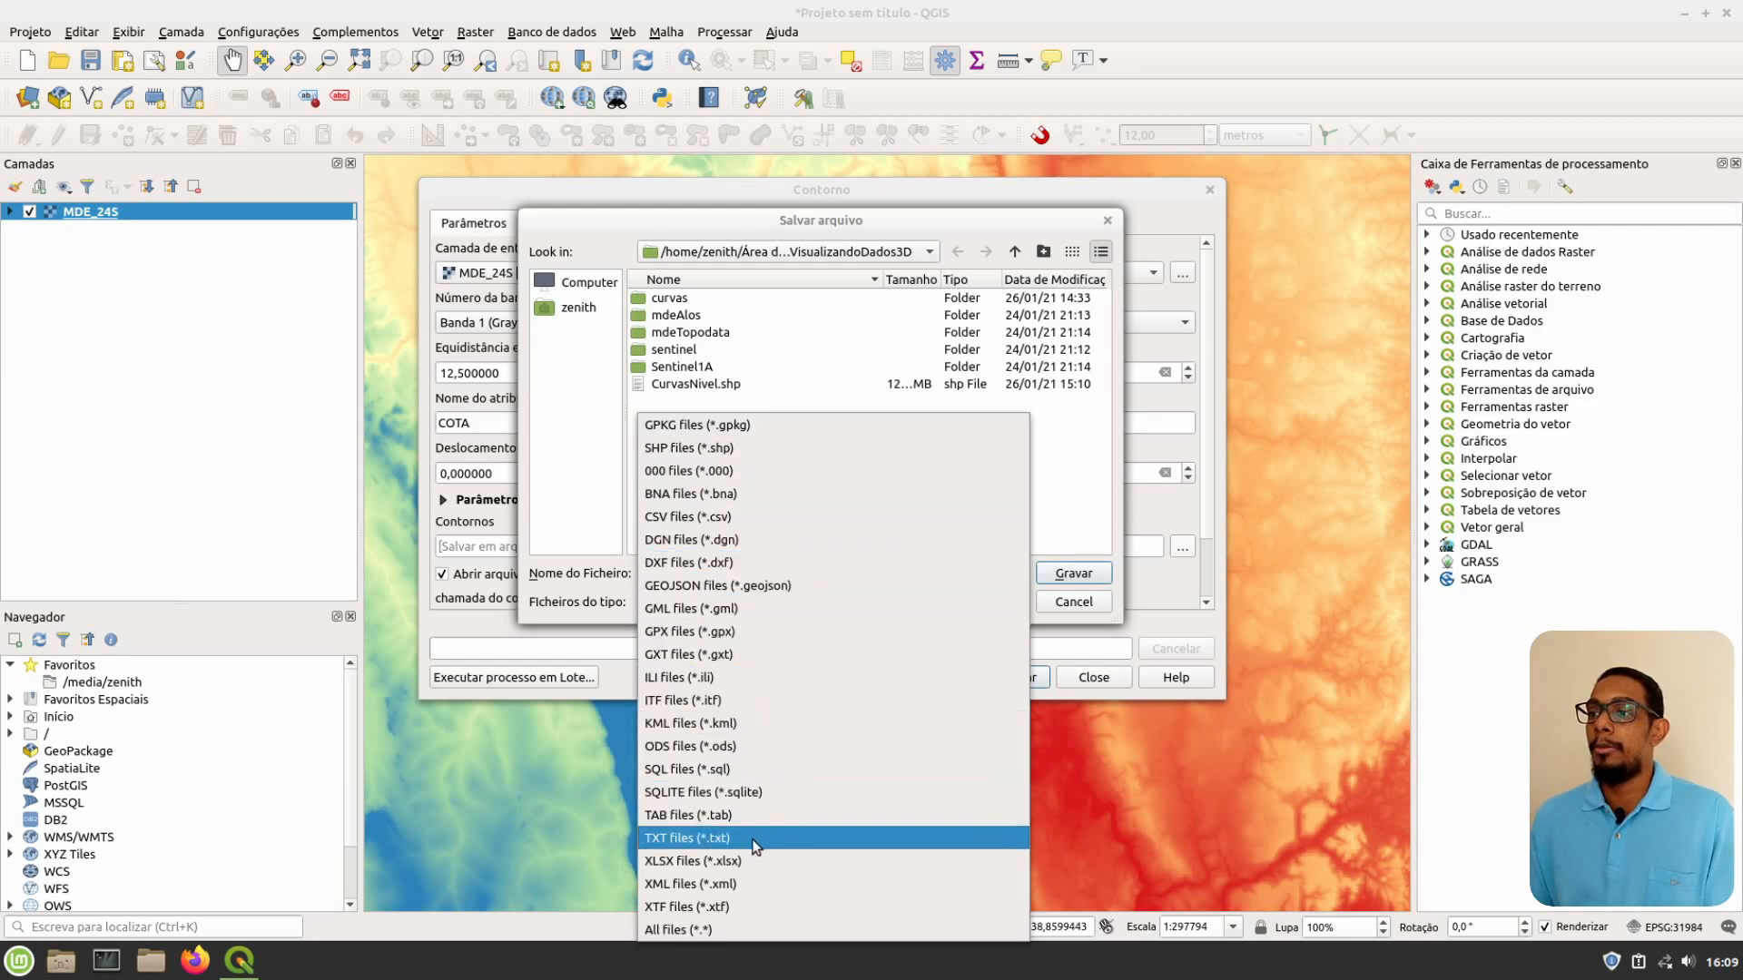
pyautogui.click(1073, 545)
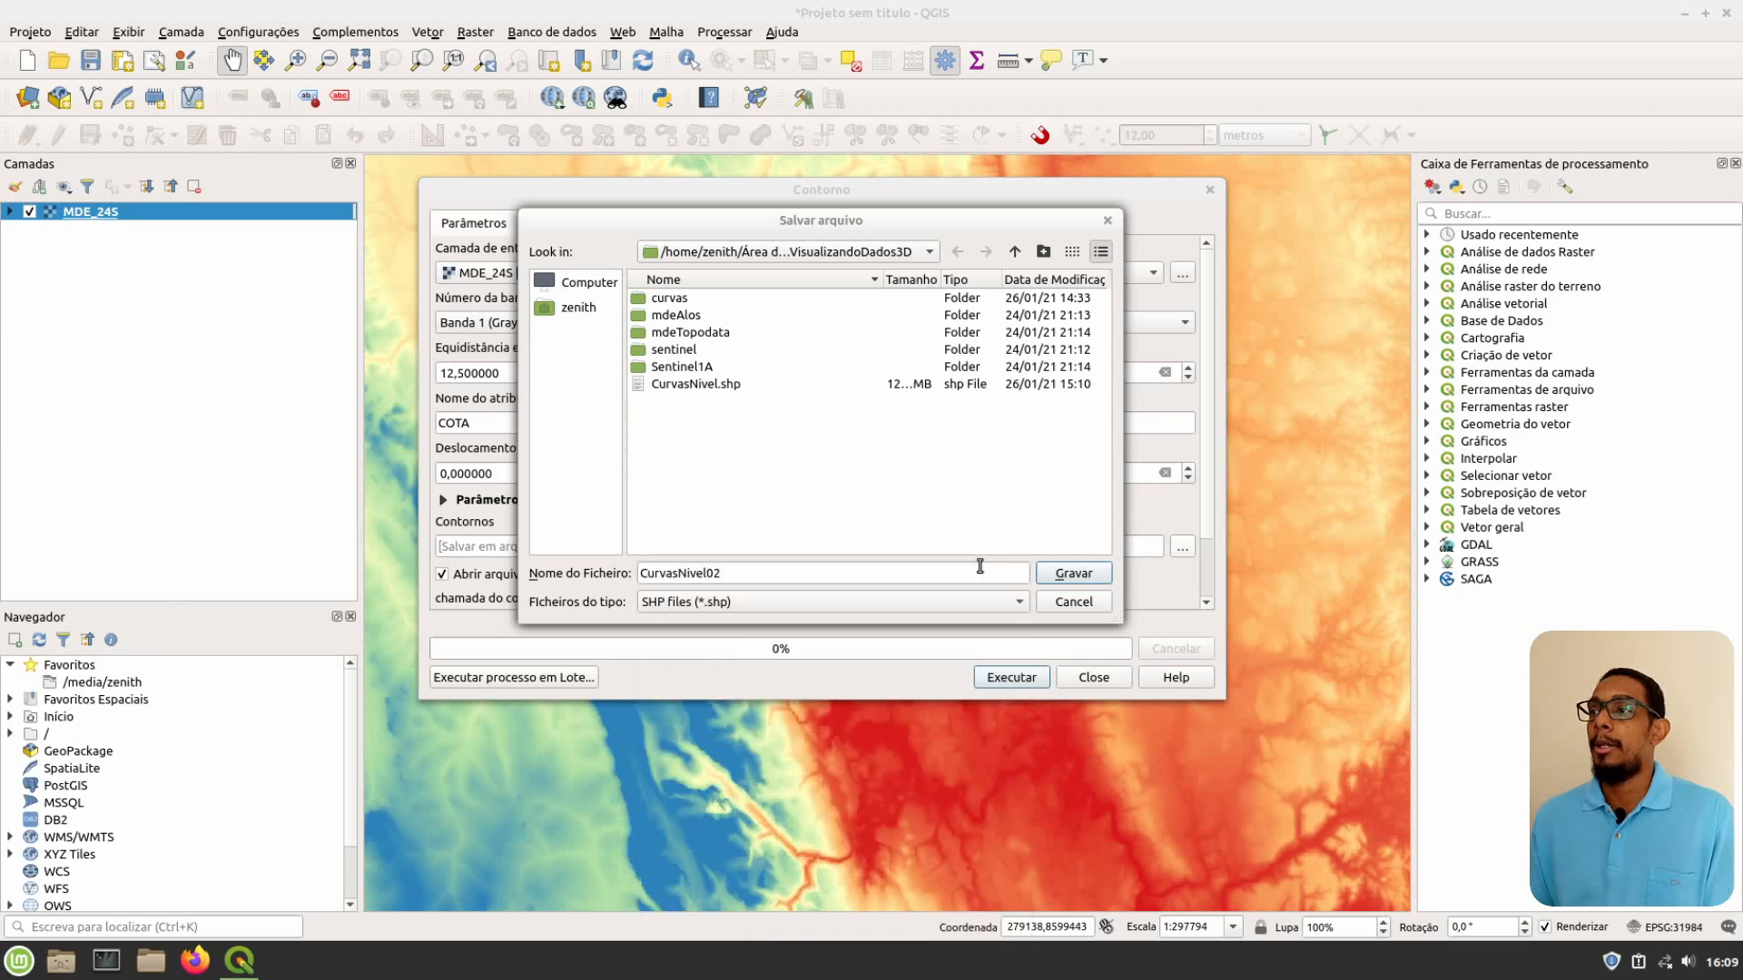
pyautogui.click(822, 603)
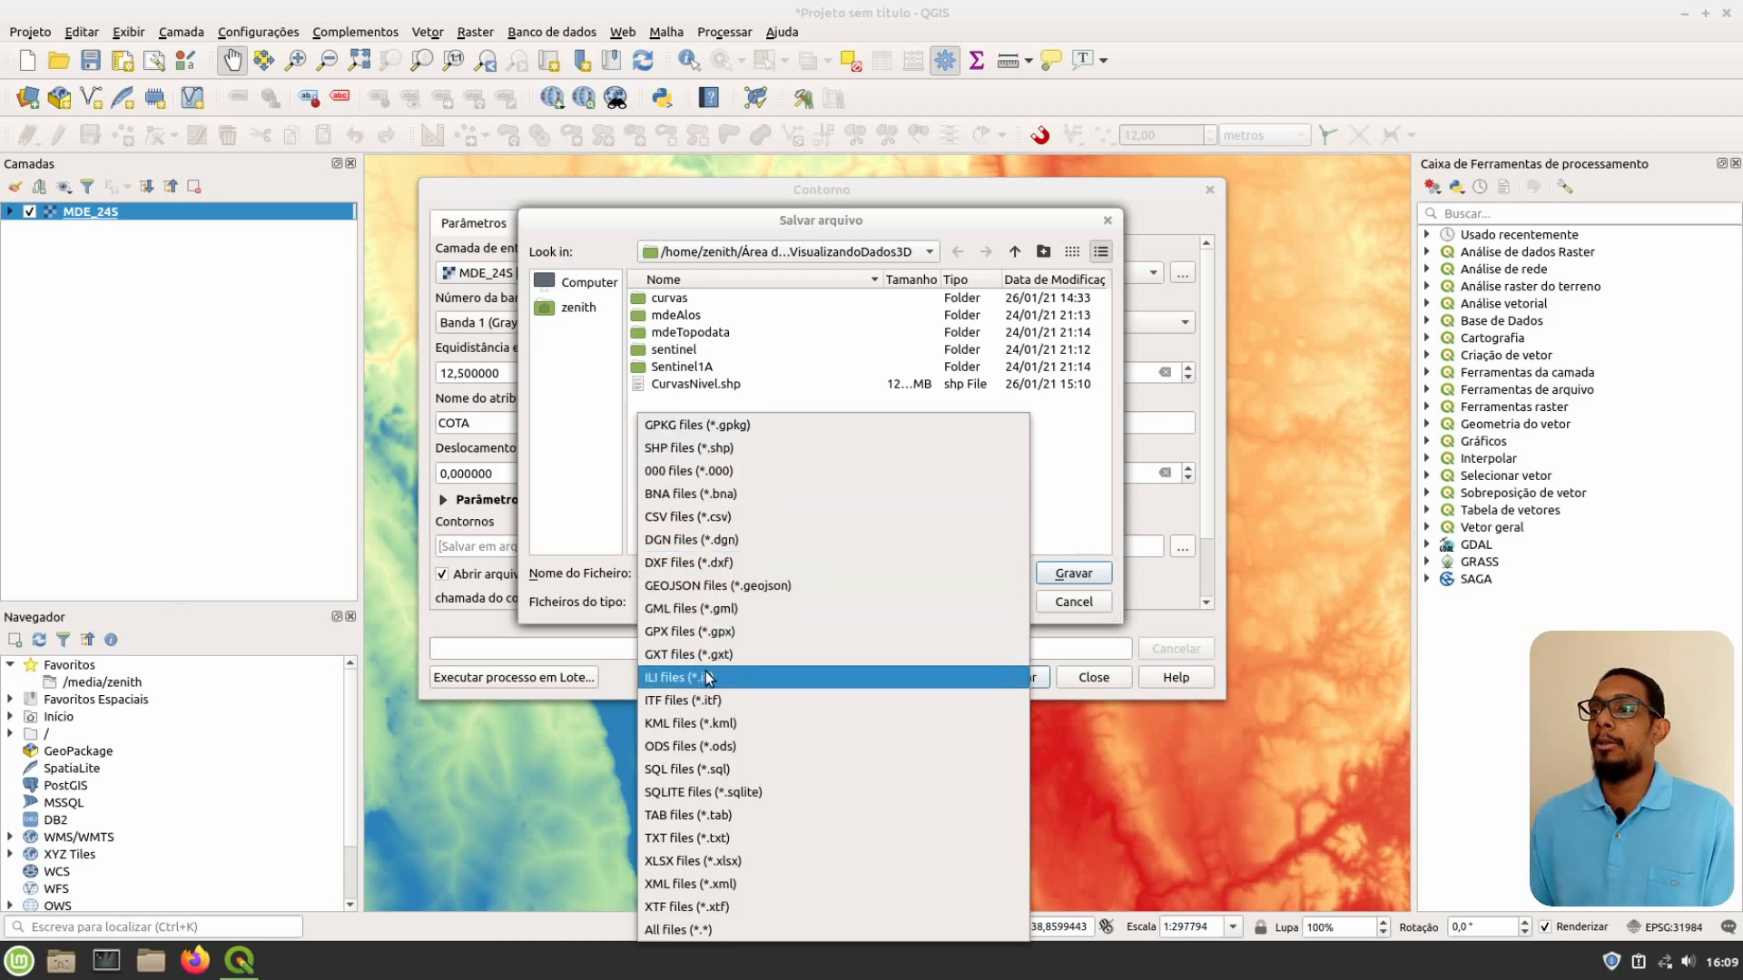
pyautogui.click(1065, 532)
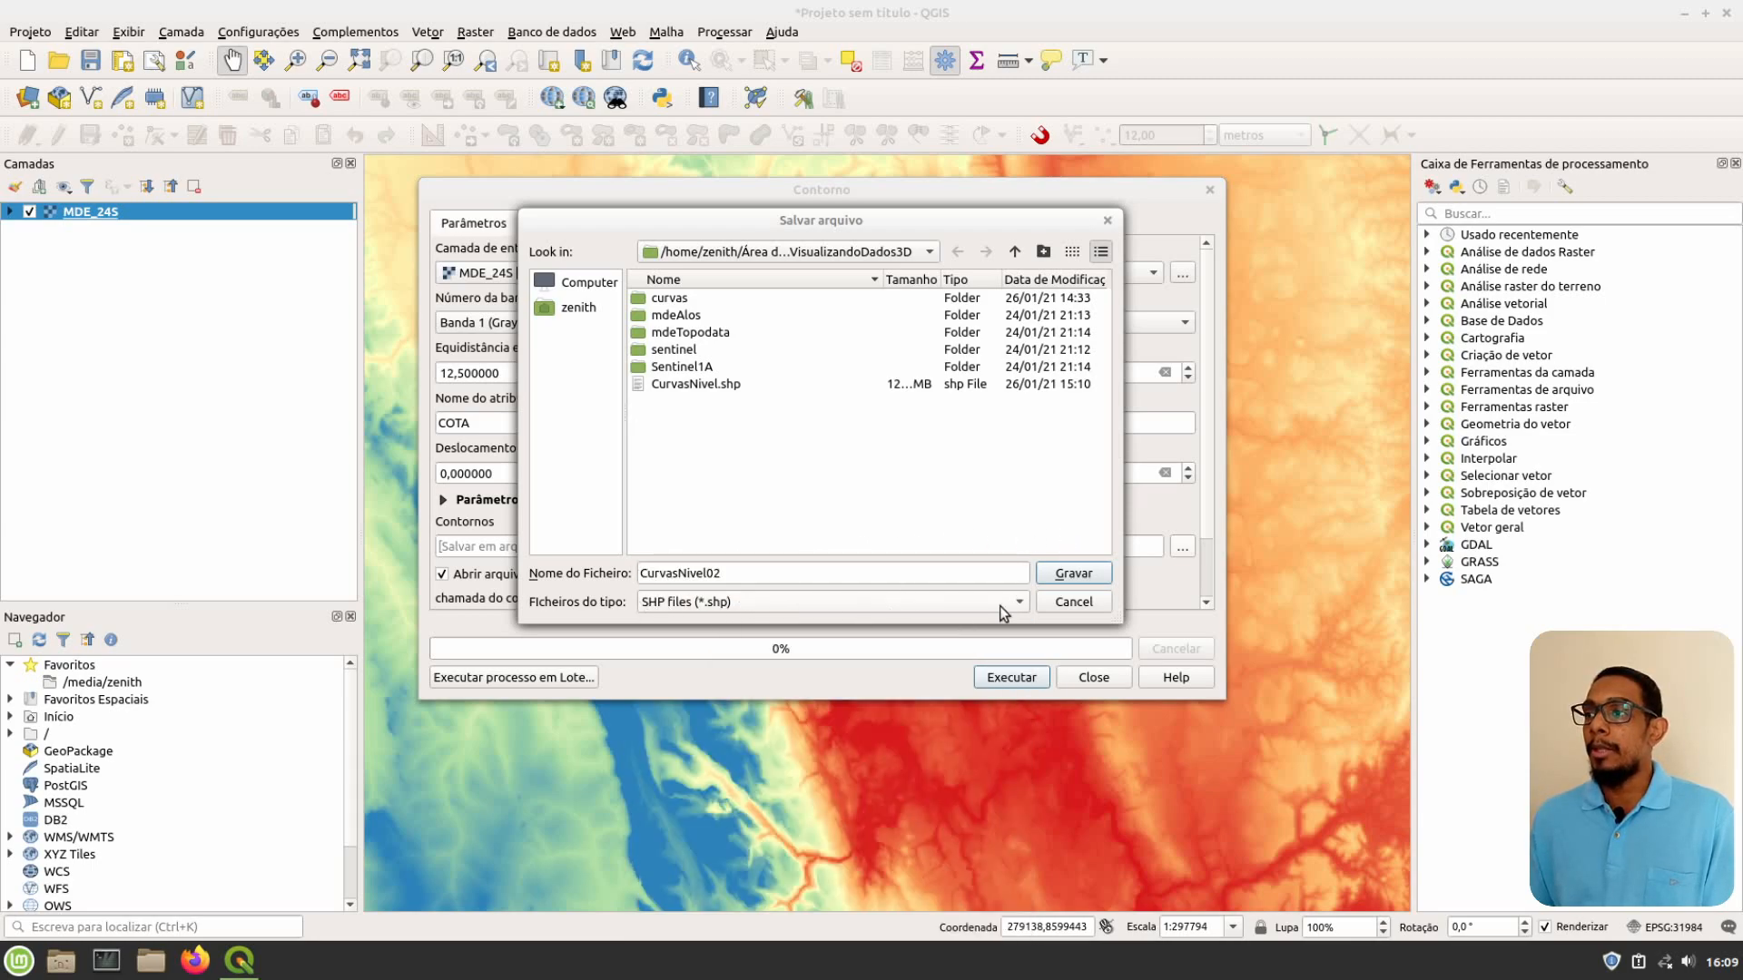
pyautogui.click(1073, 574)
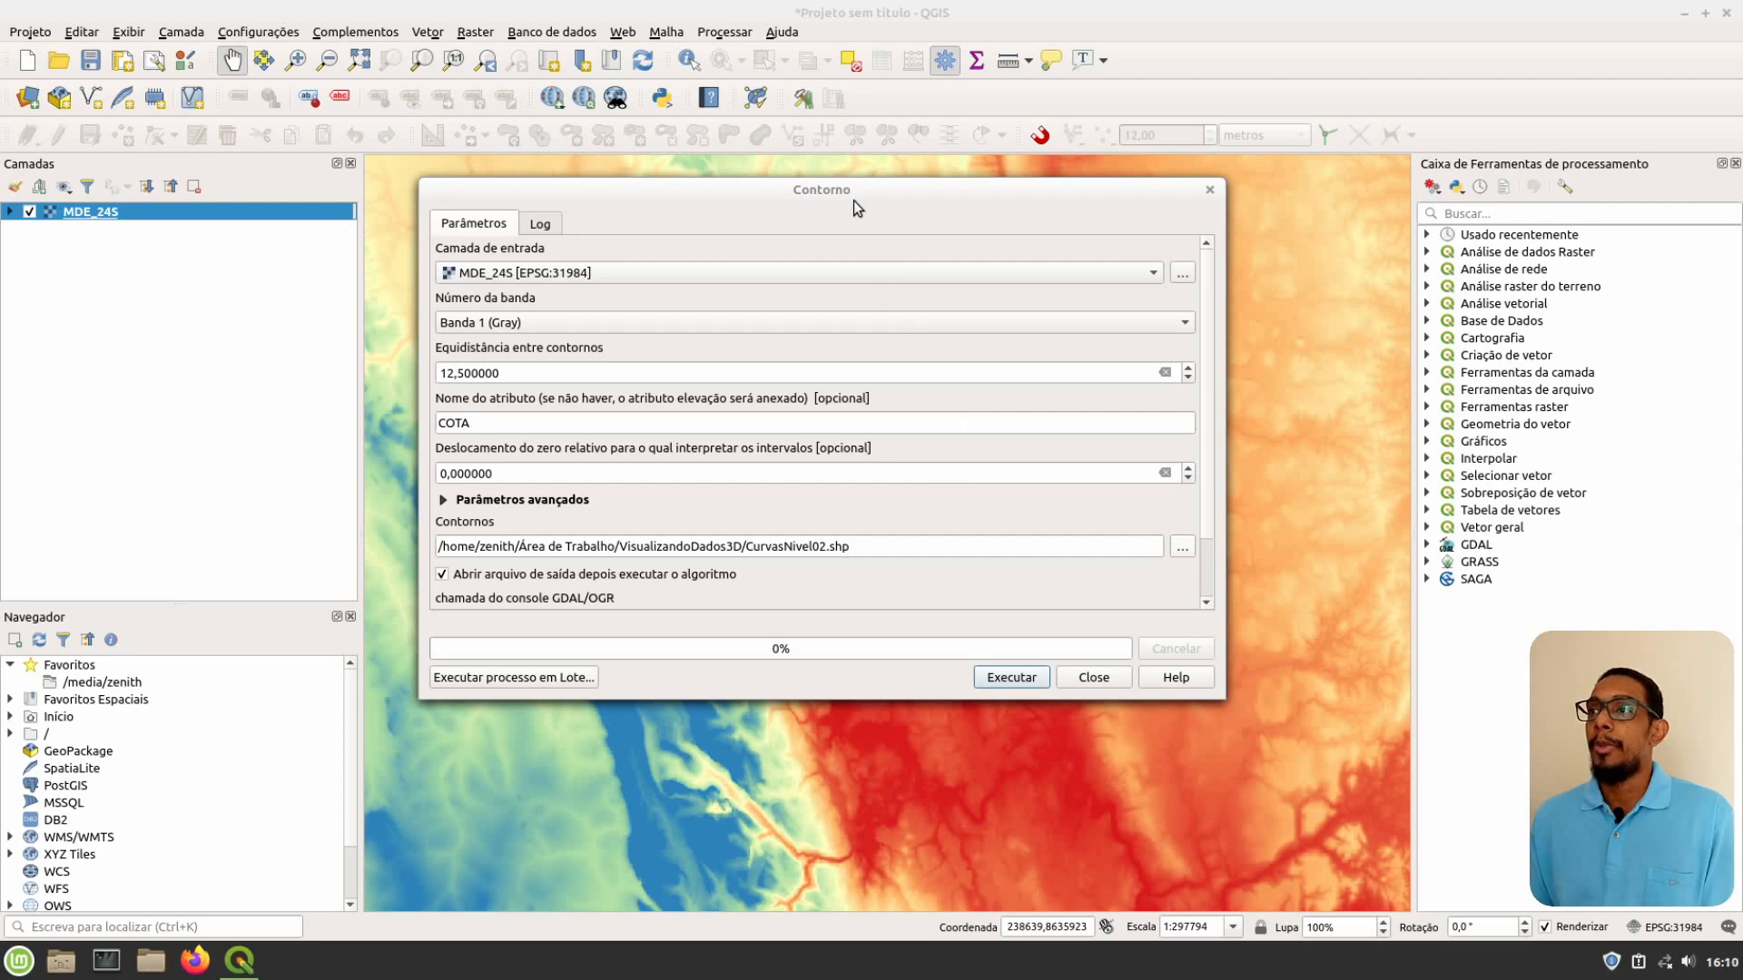
pyautogui.click(1010, 678)
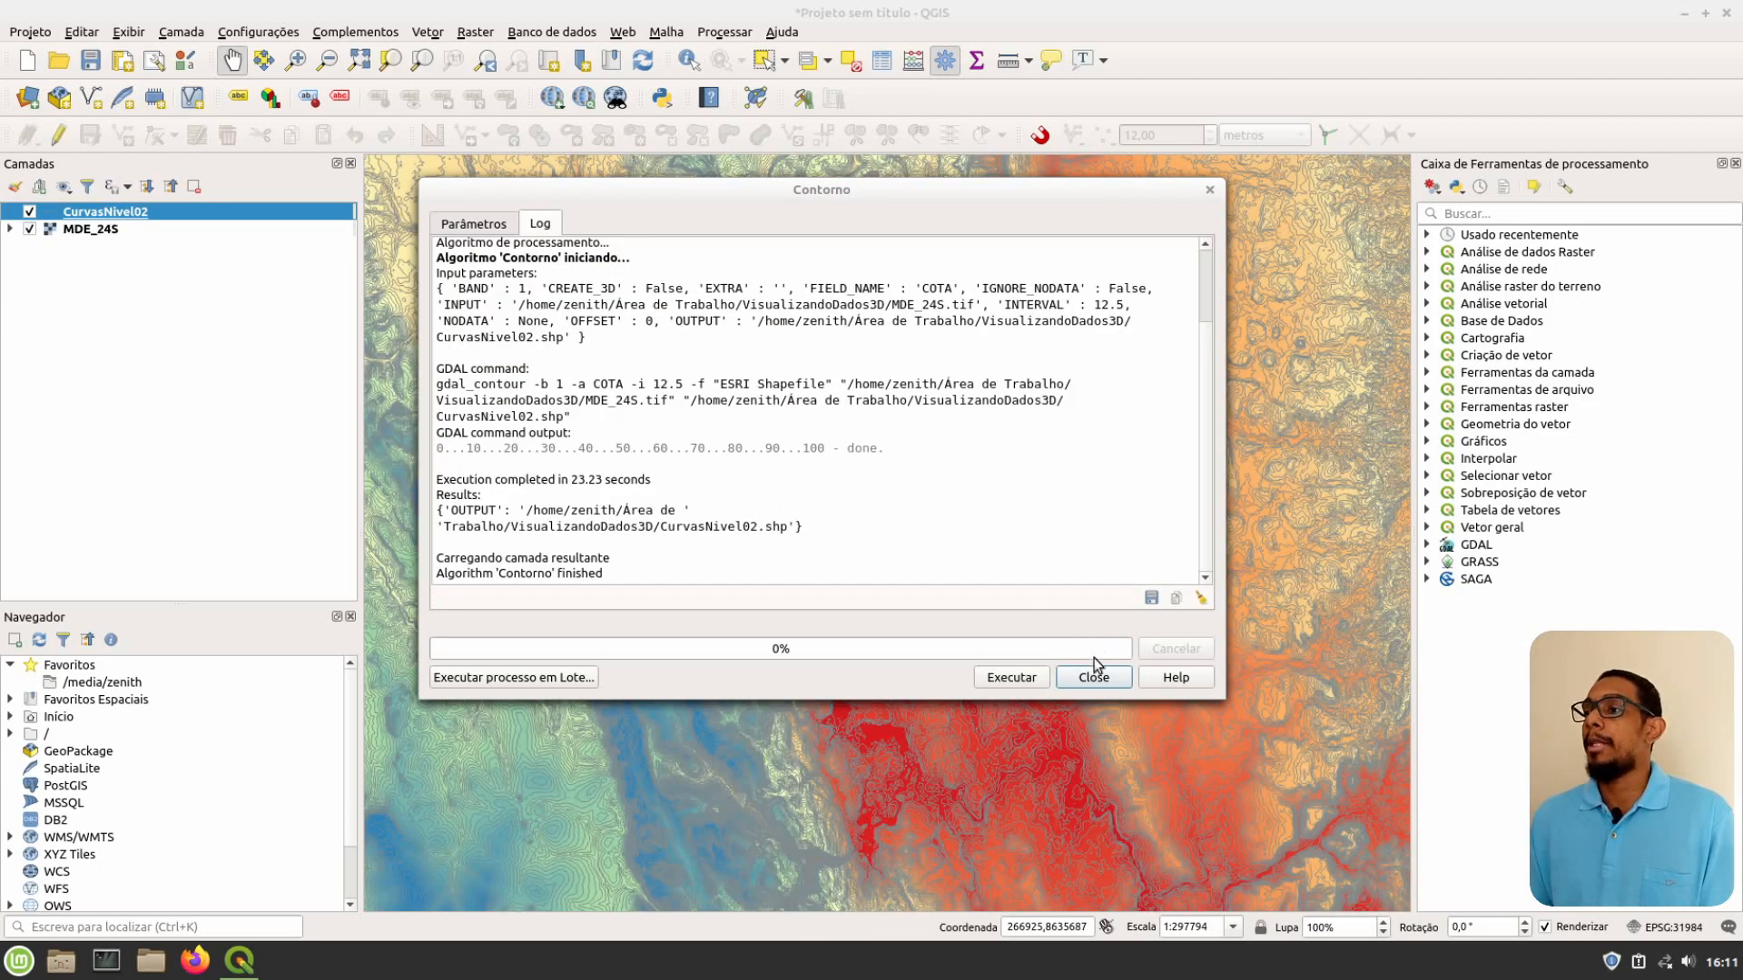
pyautogui.click(1097, 683)
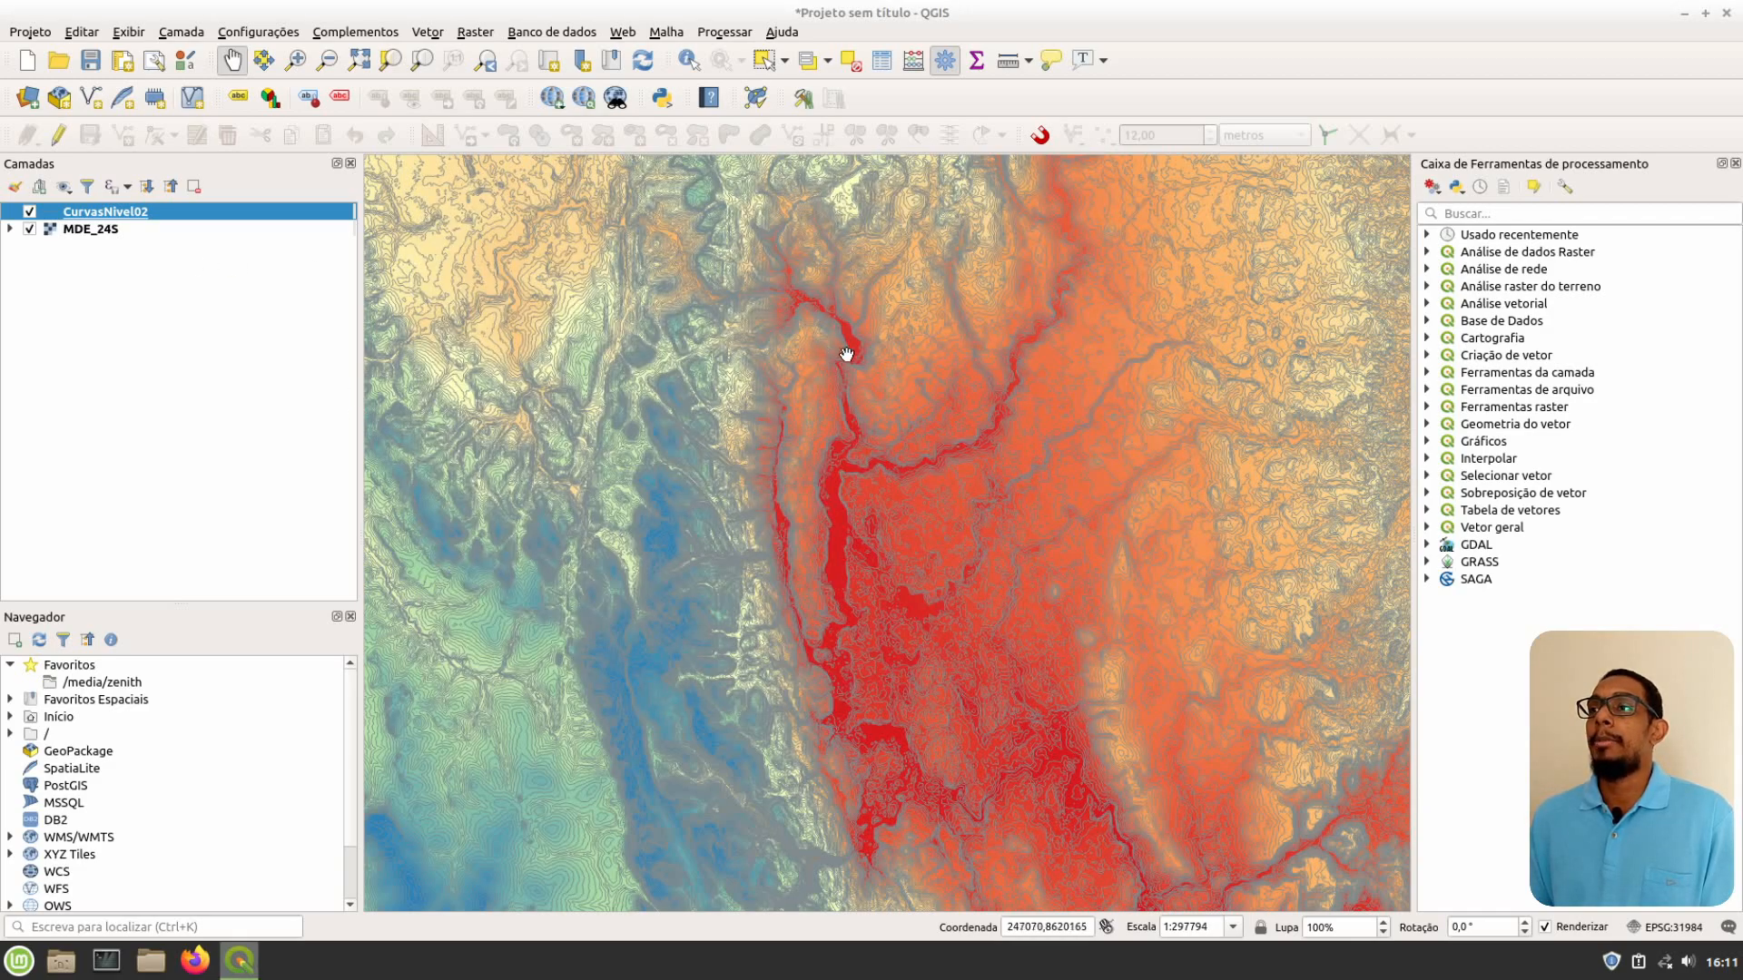
# Inspect the generated CurvasNivel02 contour lines up close over the elevation raster
pyautogui.scroll(2, 578, 227)
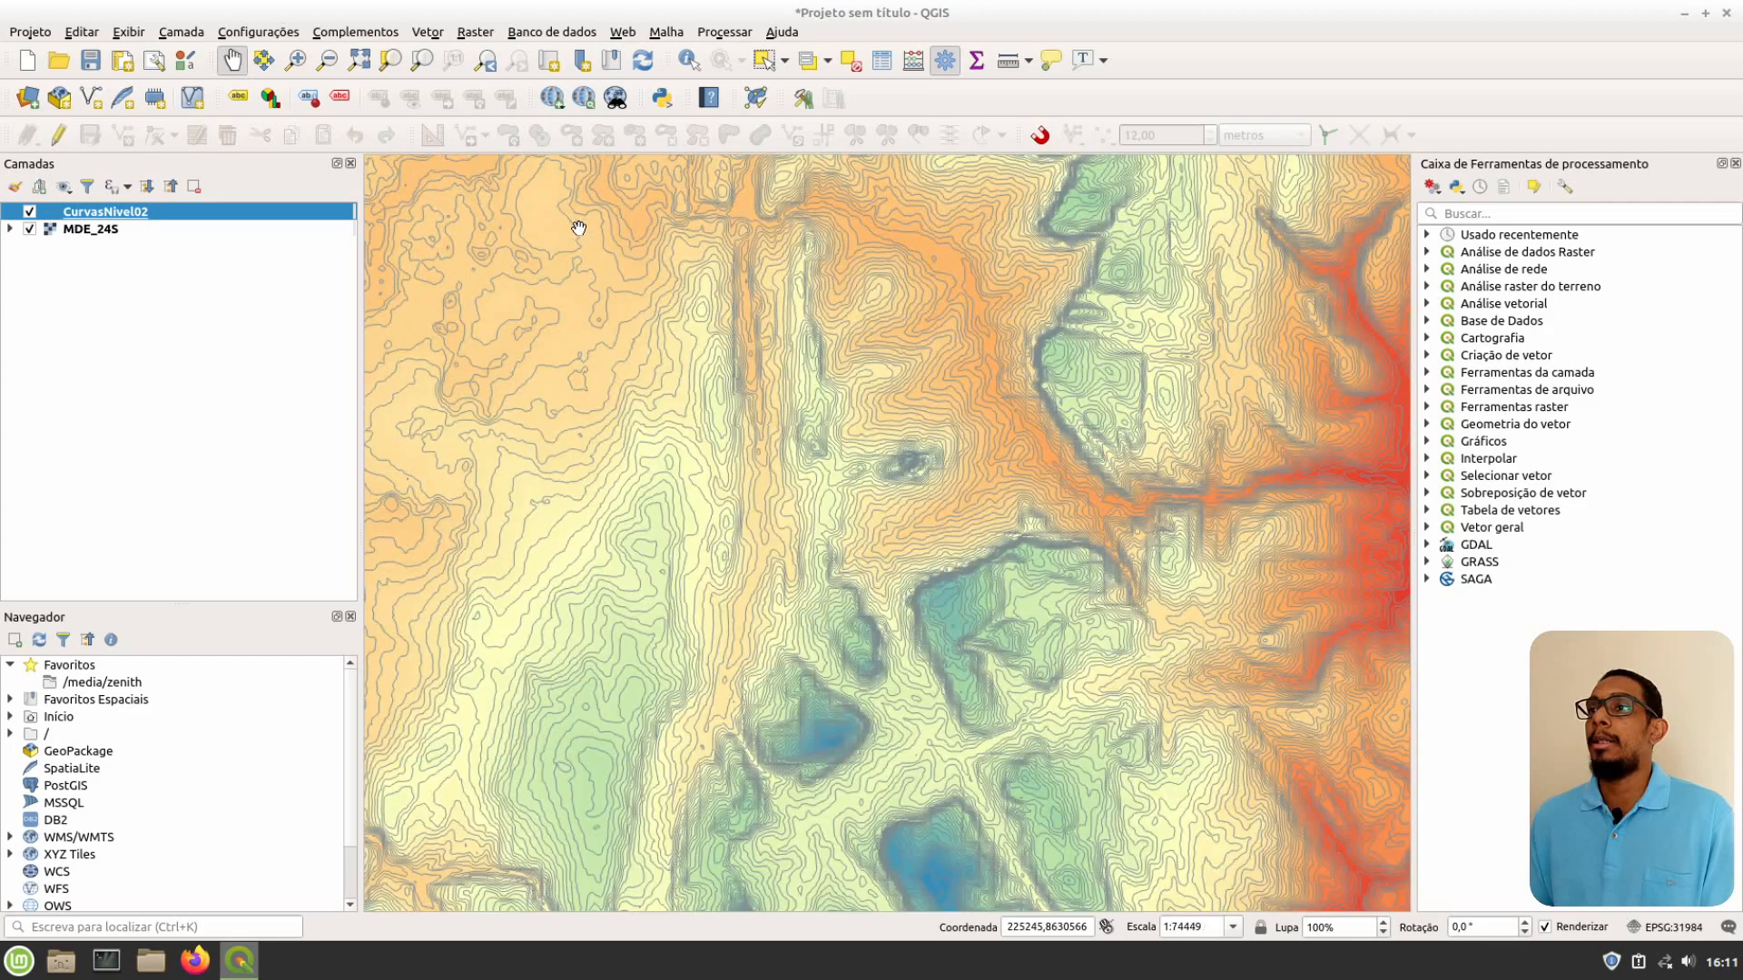
pyautogui.moveTo(602, 291); pyautogui.dragTo(655, 319)
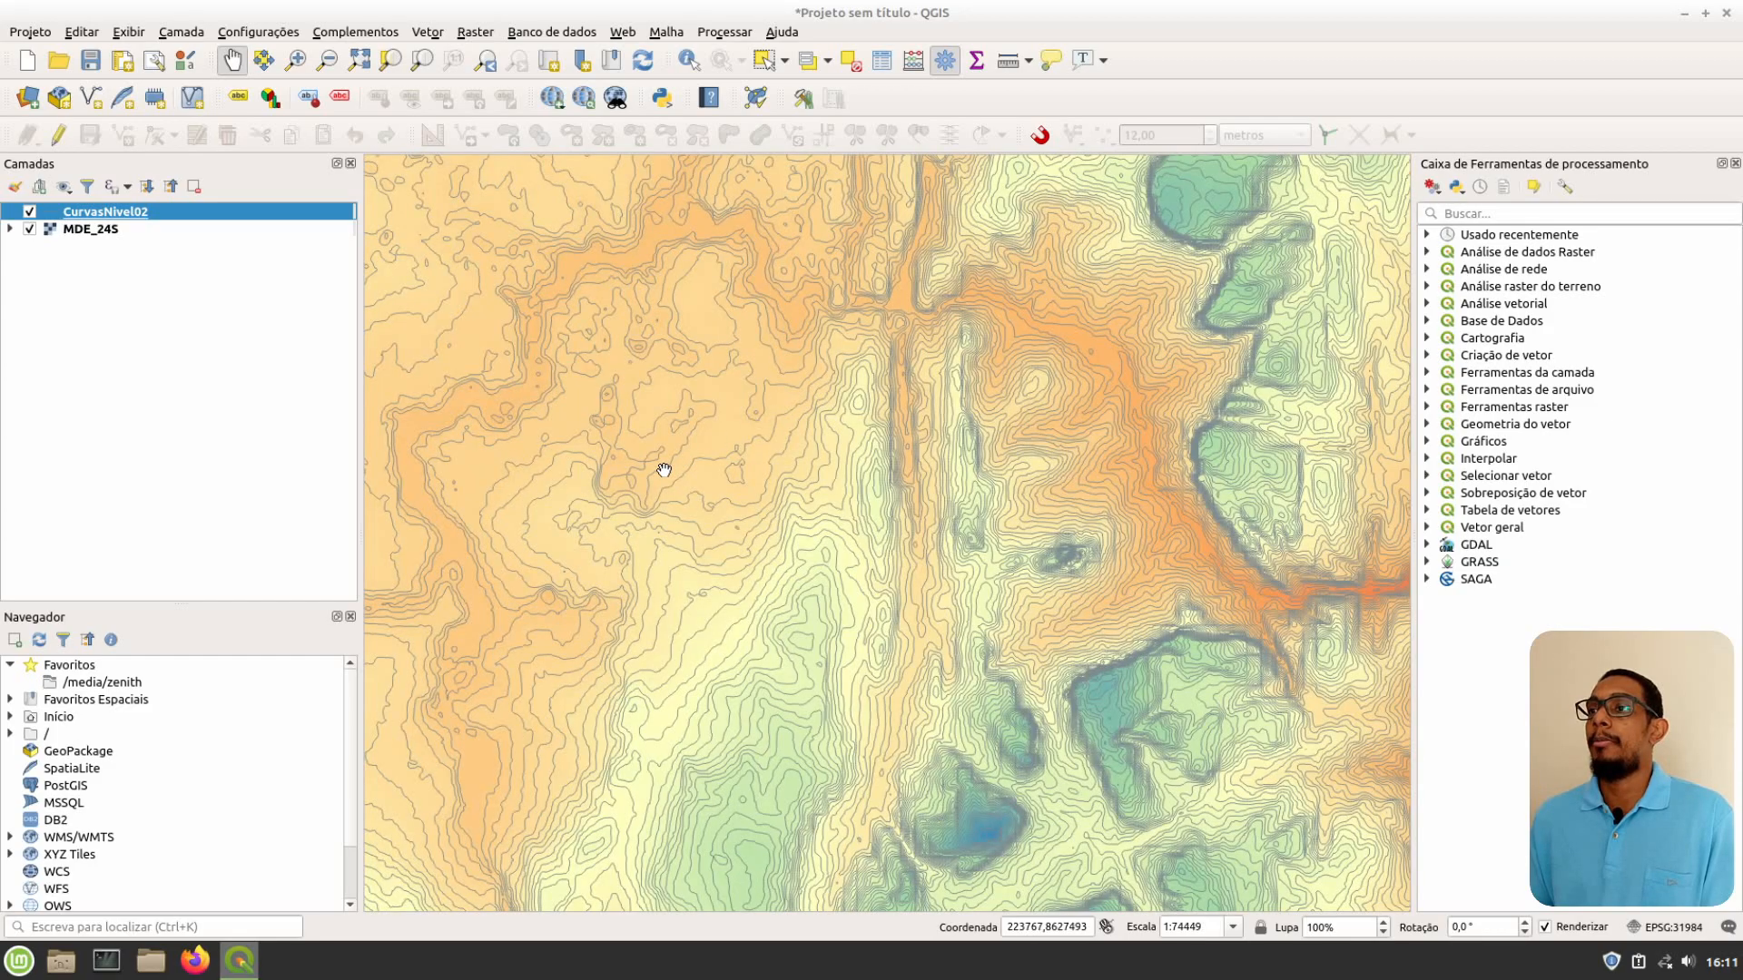
pyautogui.scroll(1, 662, 466)
pyautogui.moveTo(675, 449); pyautogui.dragTo(895, 498)
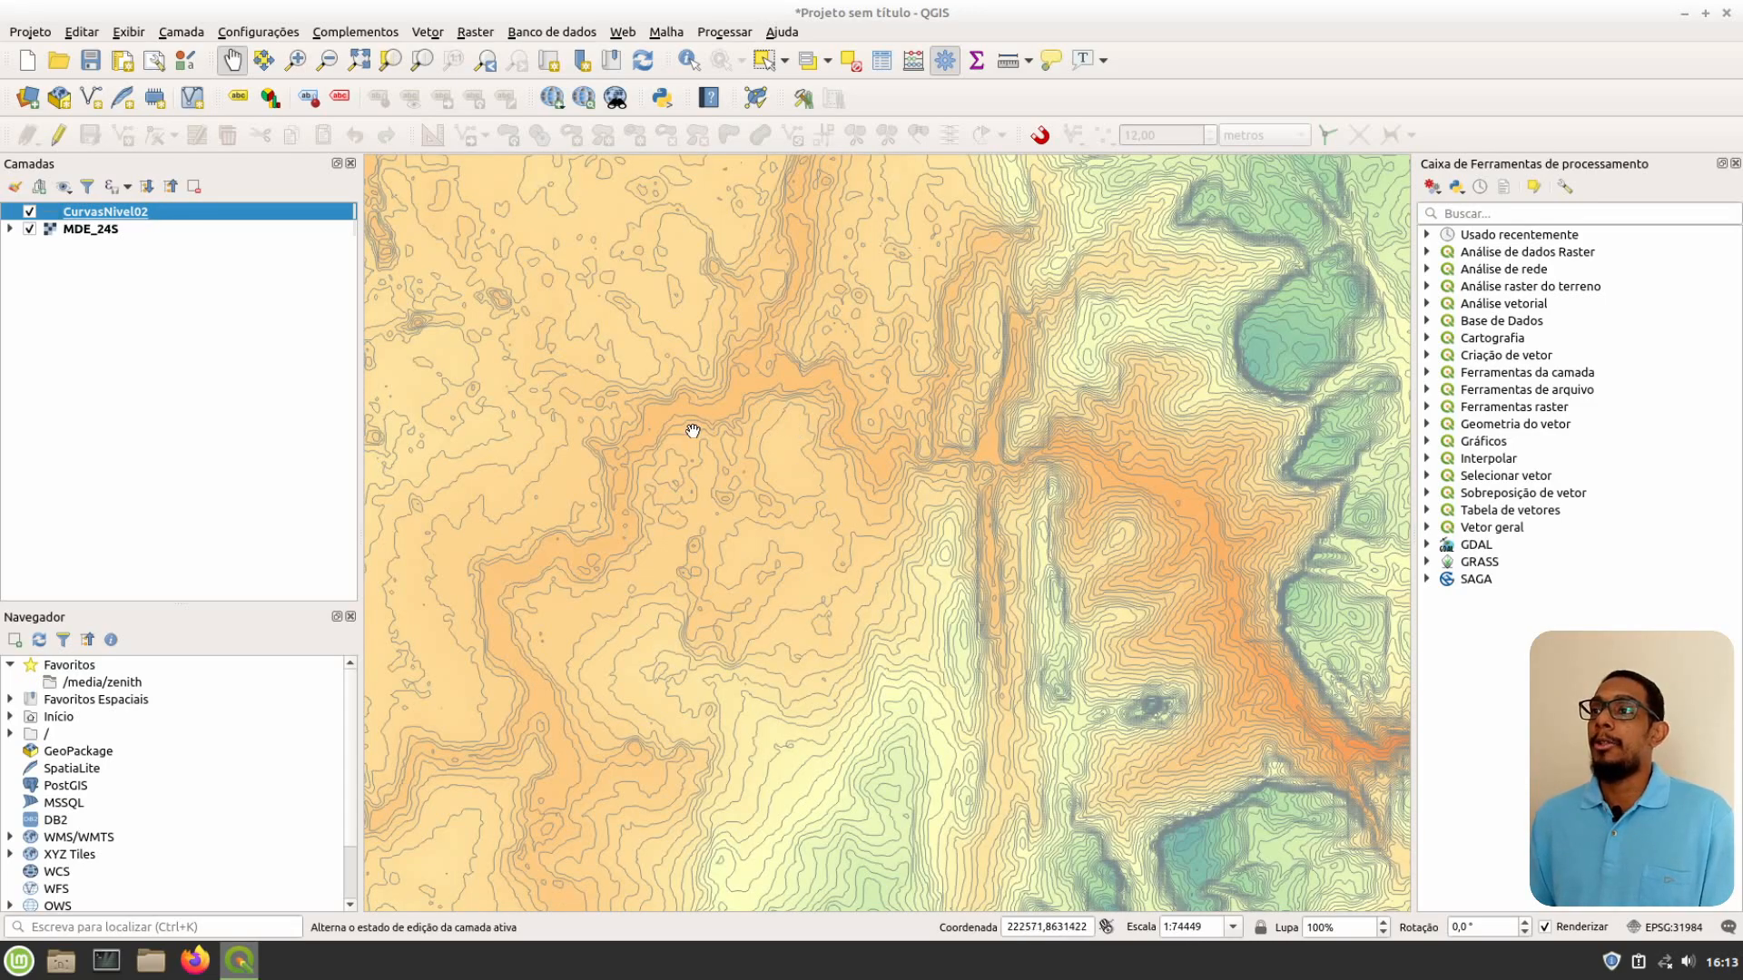
pyautogui.scroll(1, 760, 481)
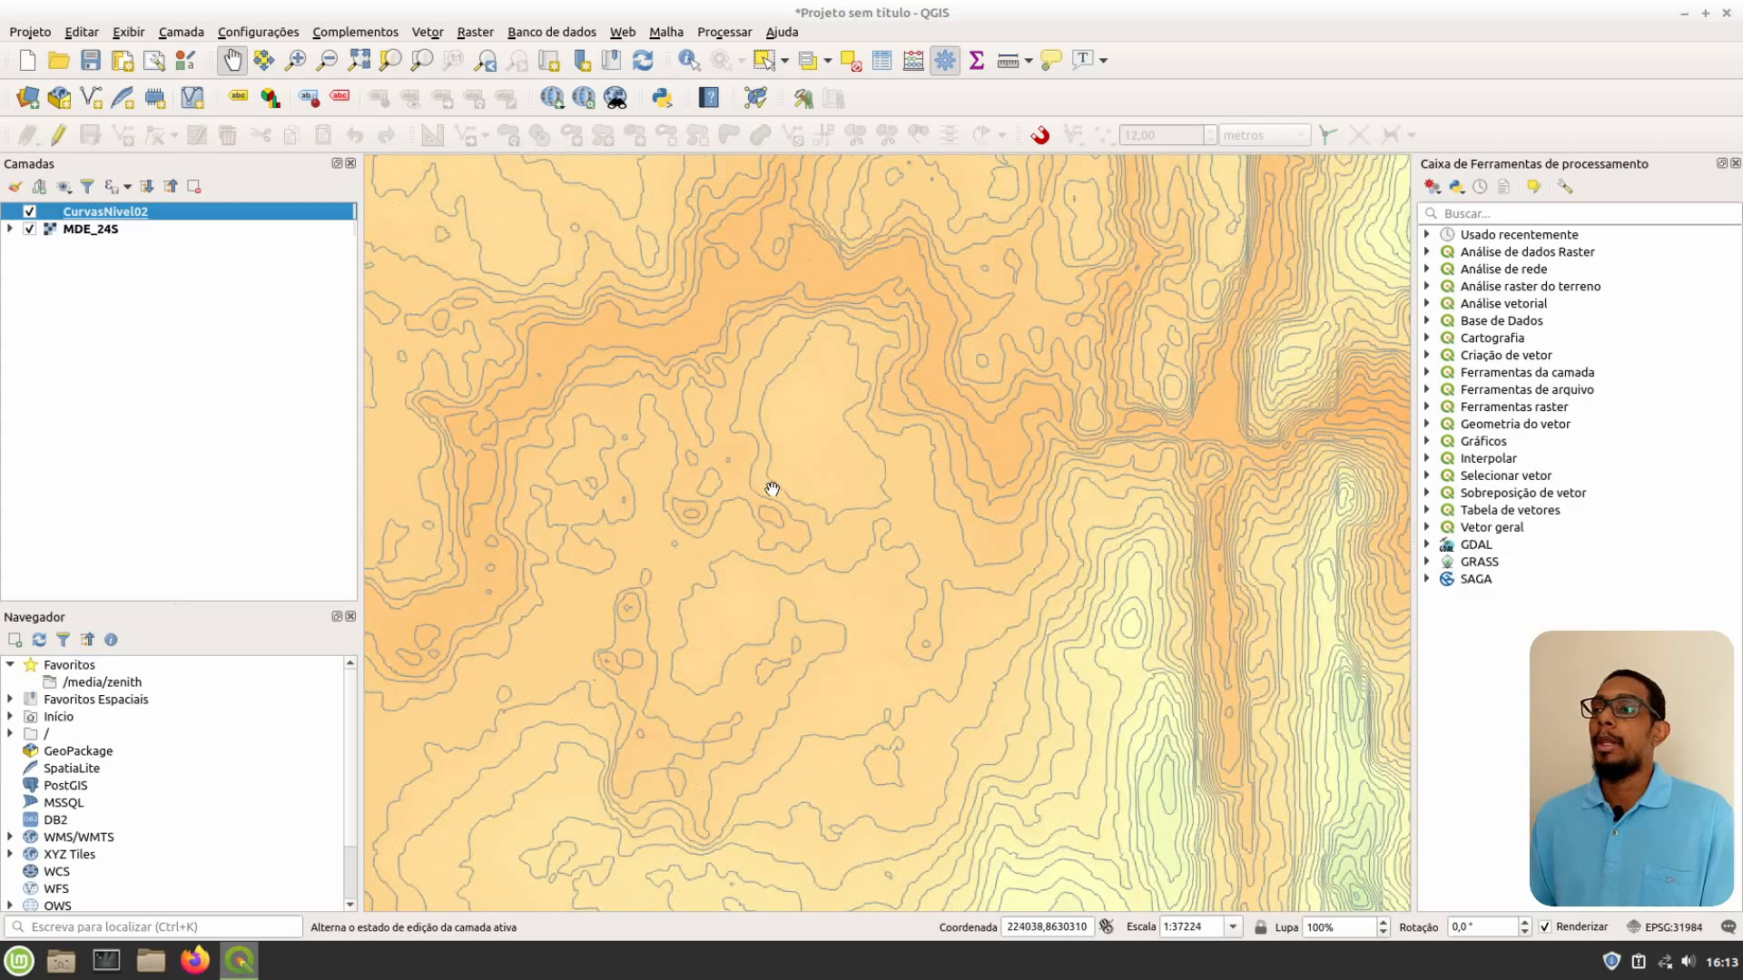
pyautogui.scroll(1, 708, 471)
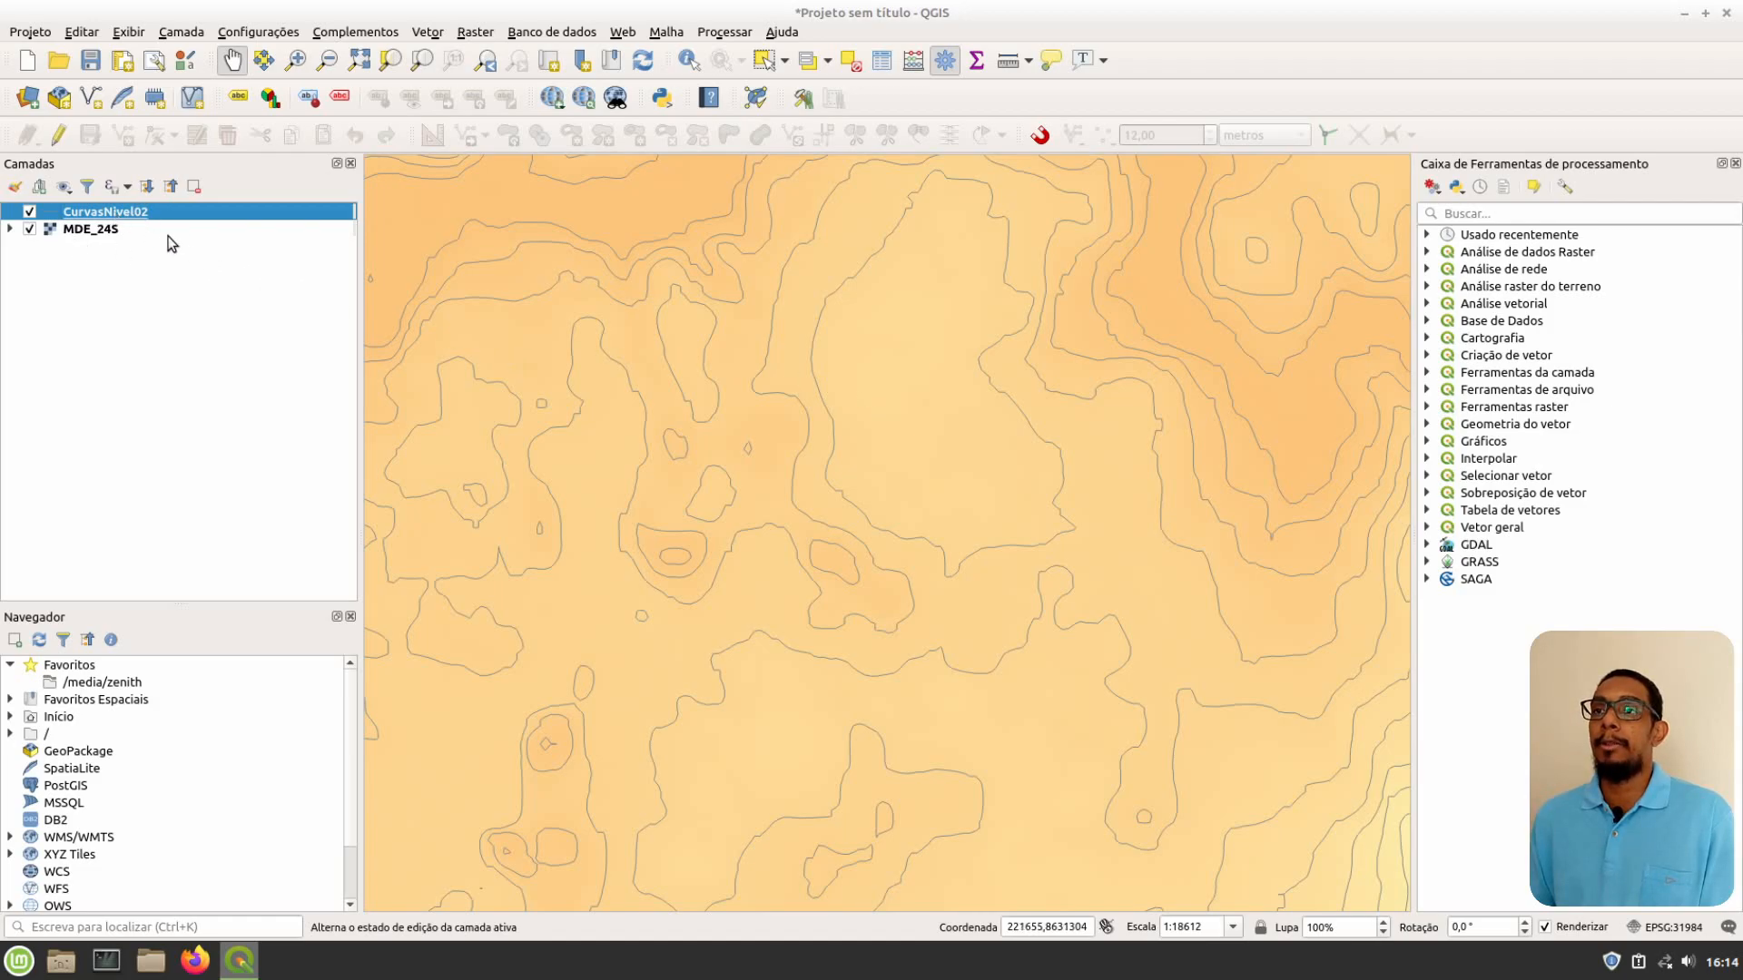
# Enable simple labels (Rótulos simples) on the CurvasNivel02 layer, using the COTA field as the label value
pyautogui.doubleClick(100, 213)
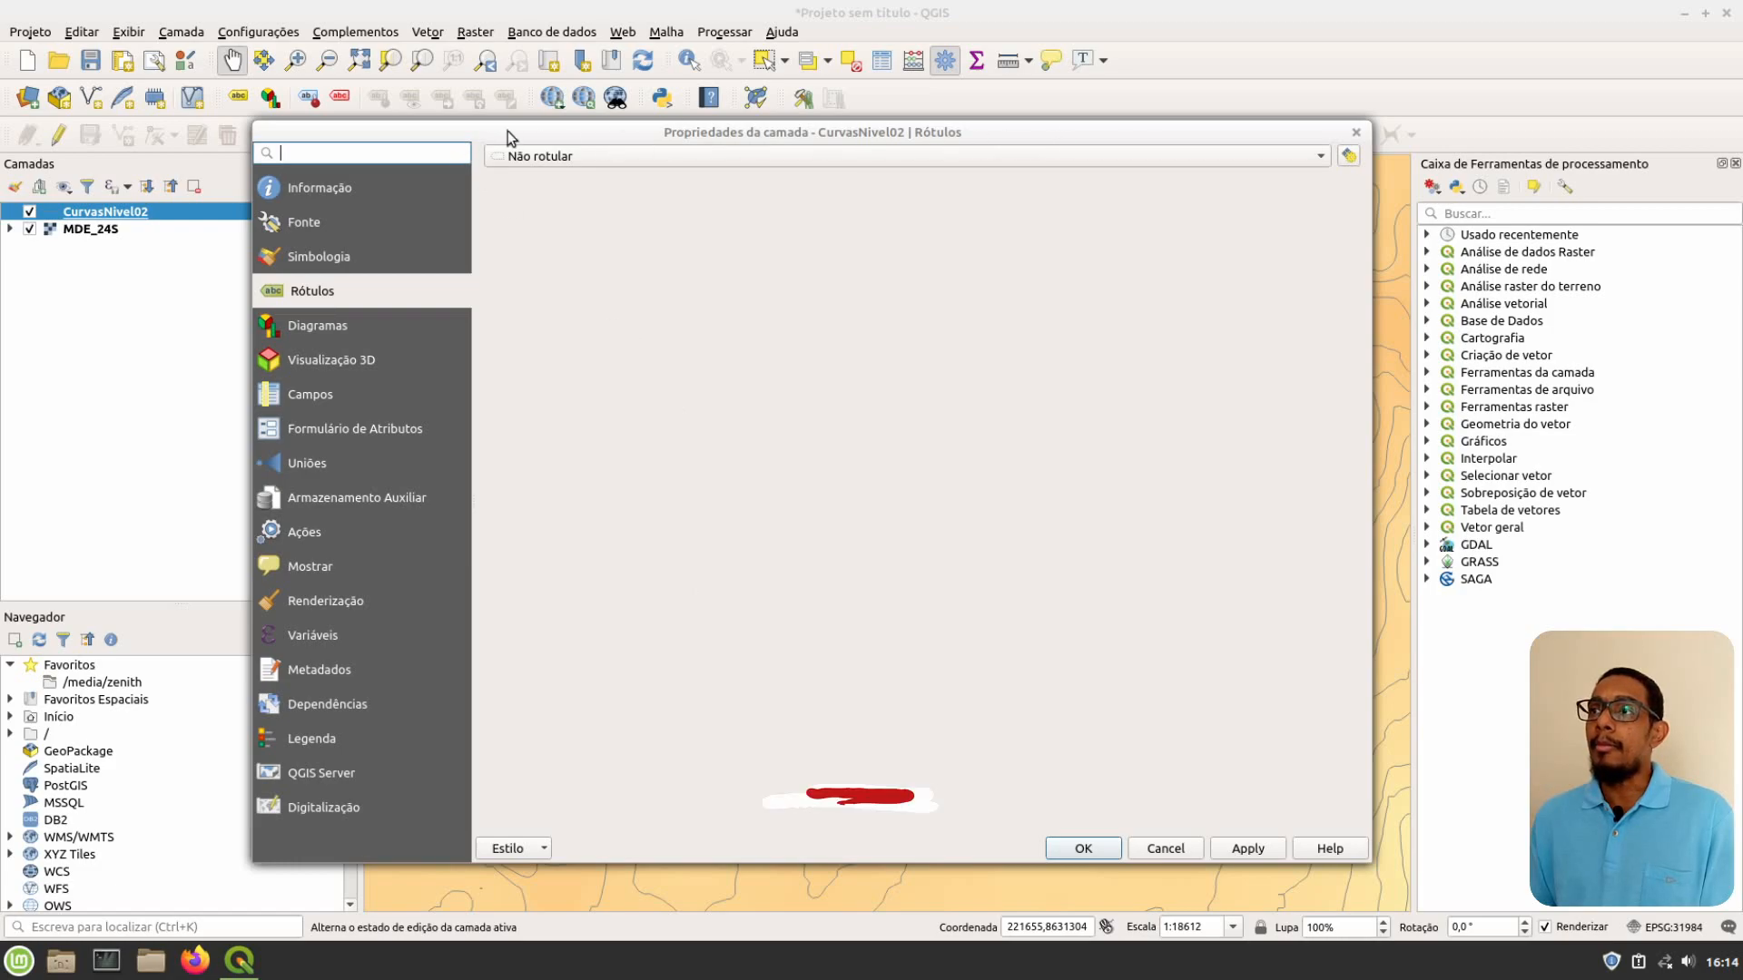
pyautogui.click(314, 258)
pyautogui.click(318, 294)
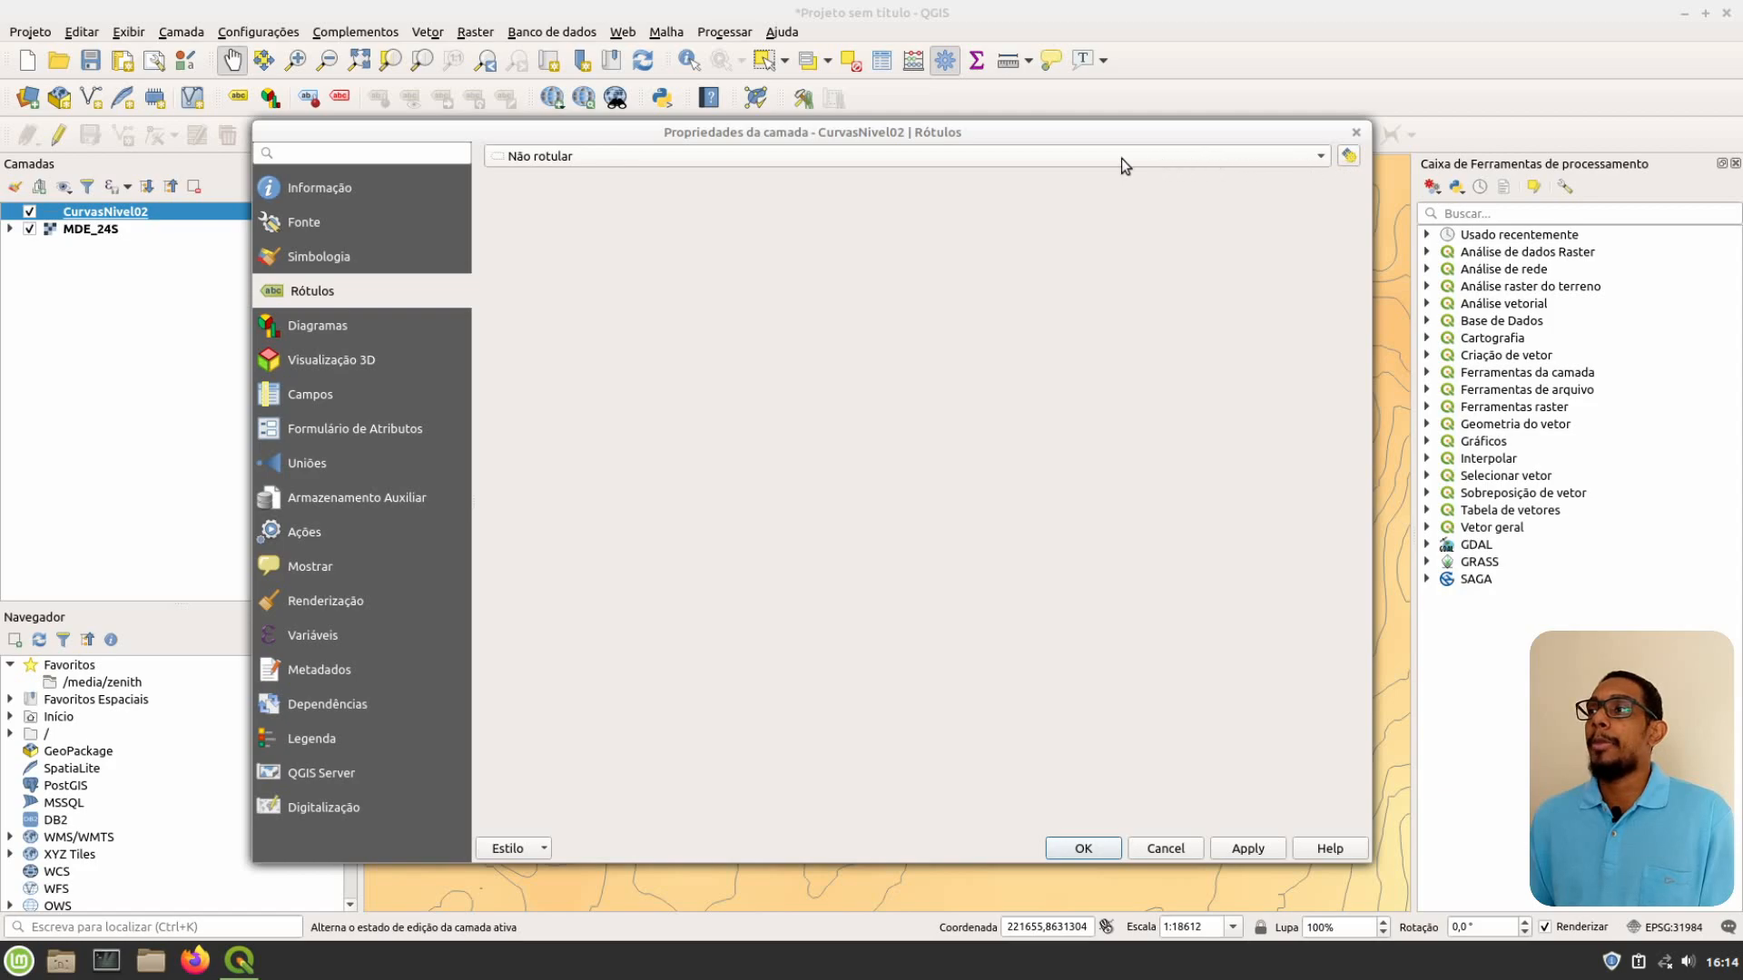
pyautogui.click(890, 157)
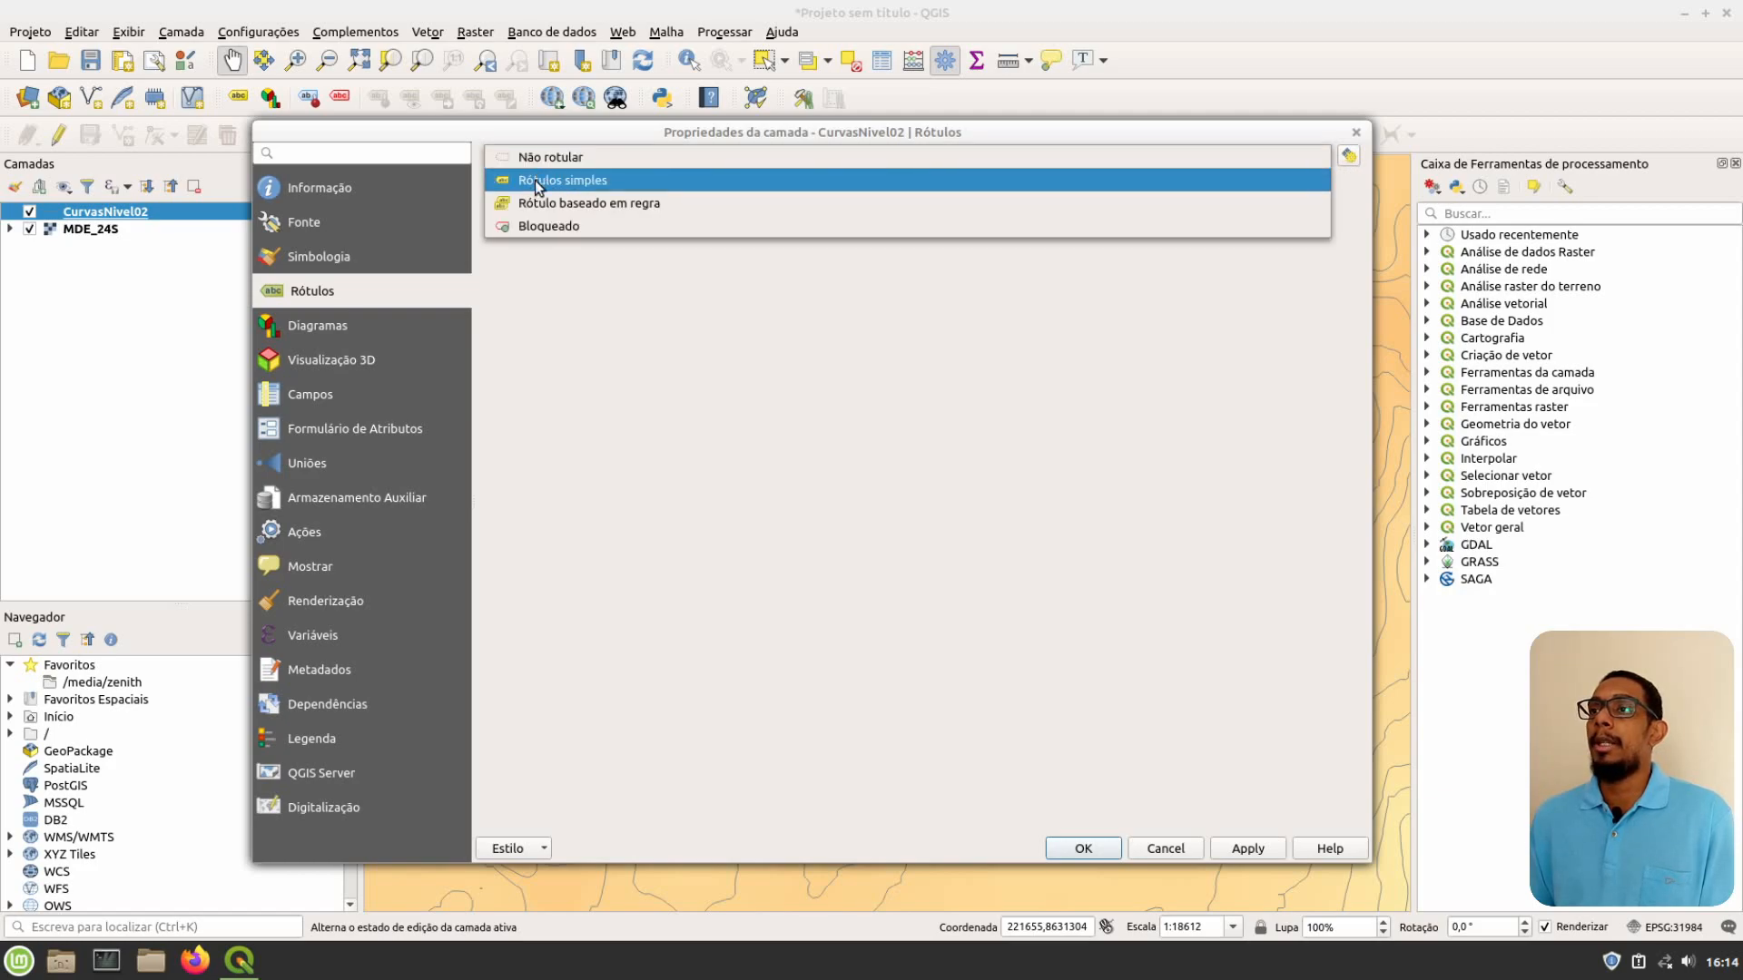
pyautogui.click(569, 183)
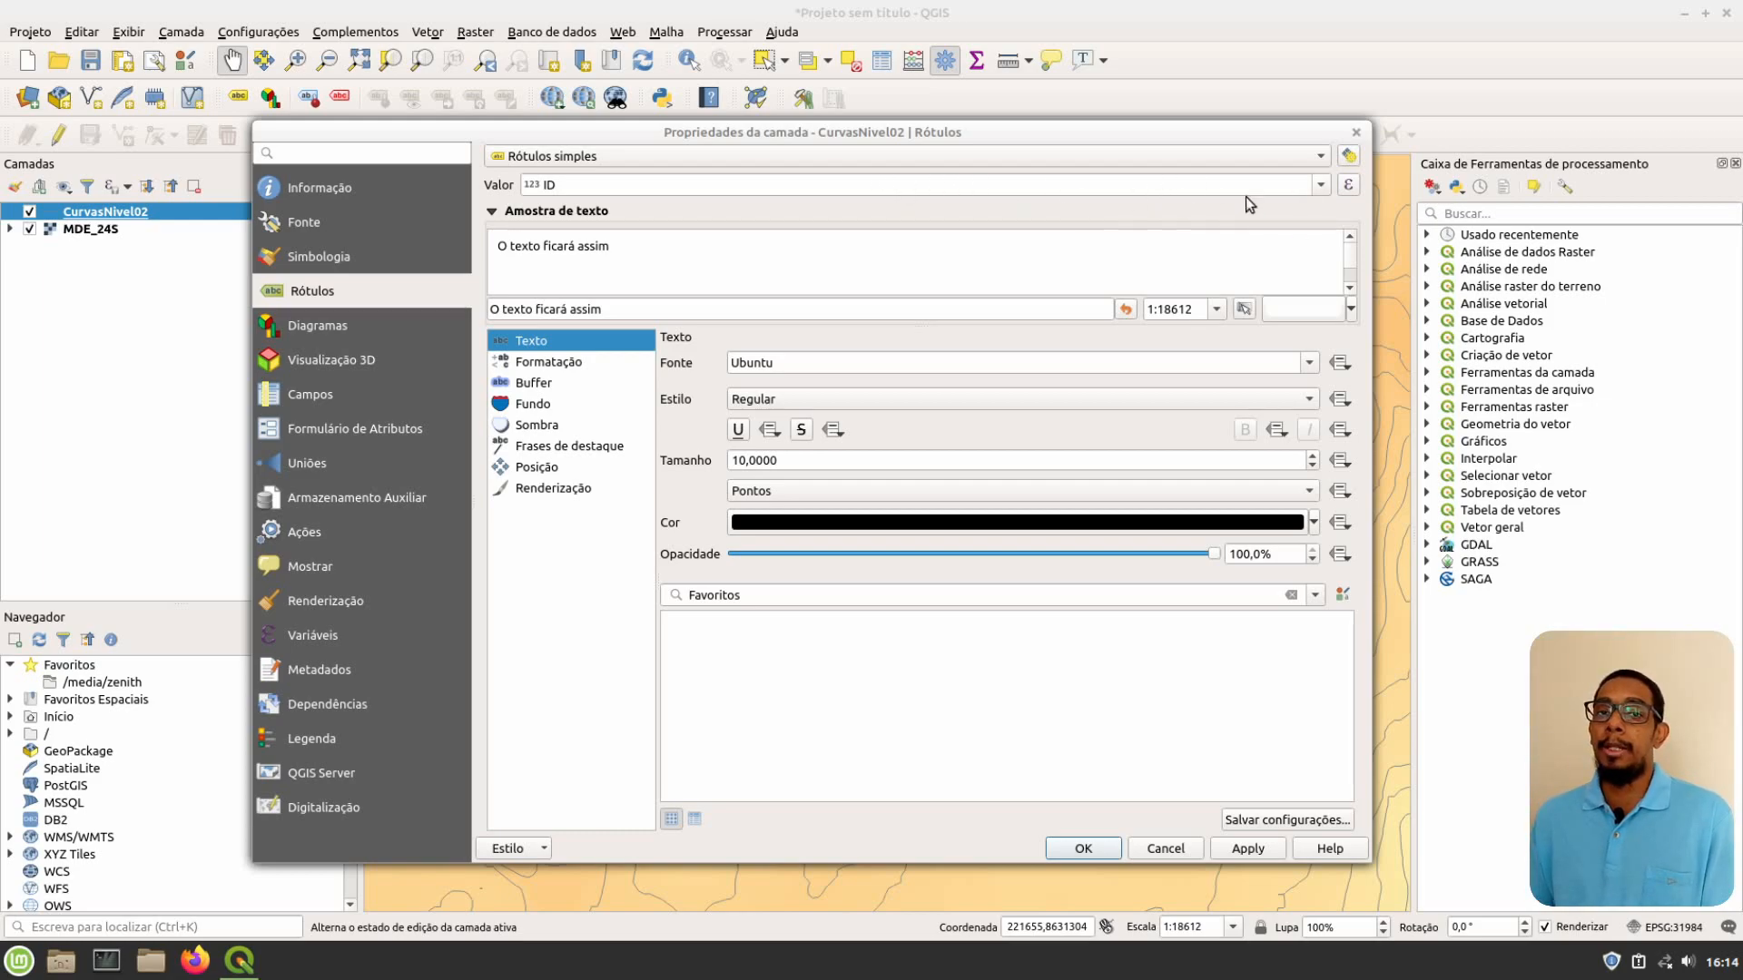
pyautogui.click(1322, 186)
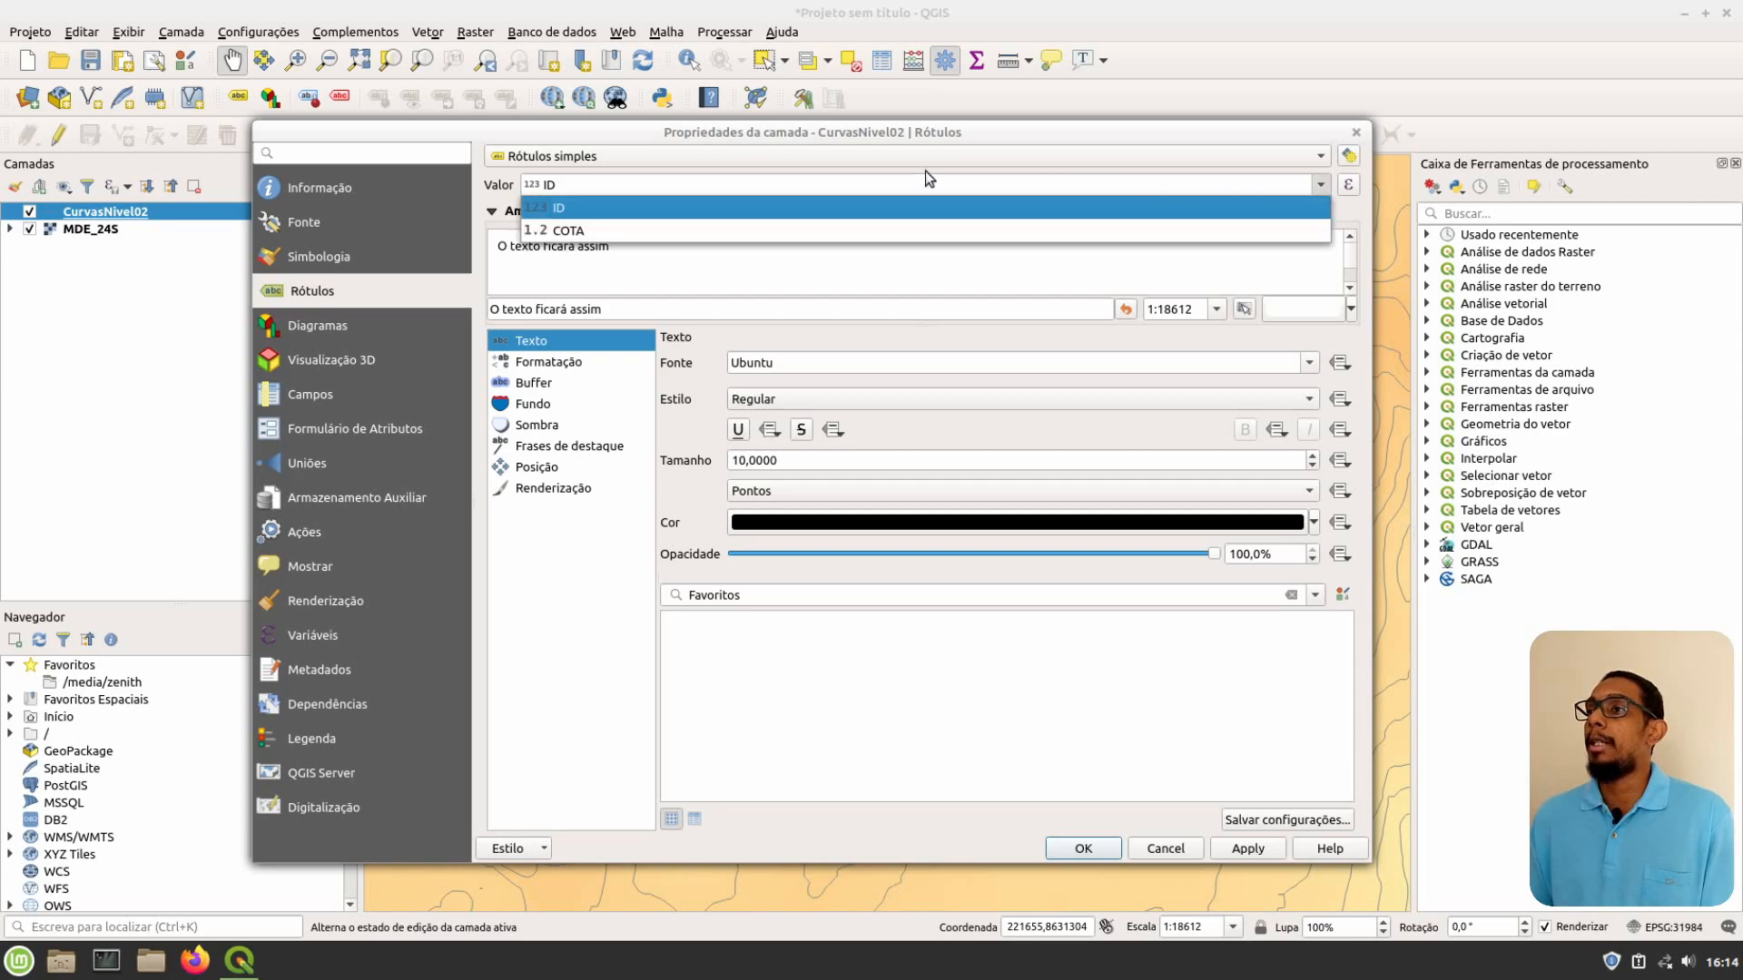
pyautogui.click(586, 231)
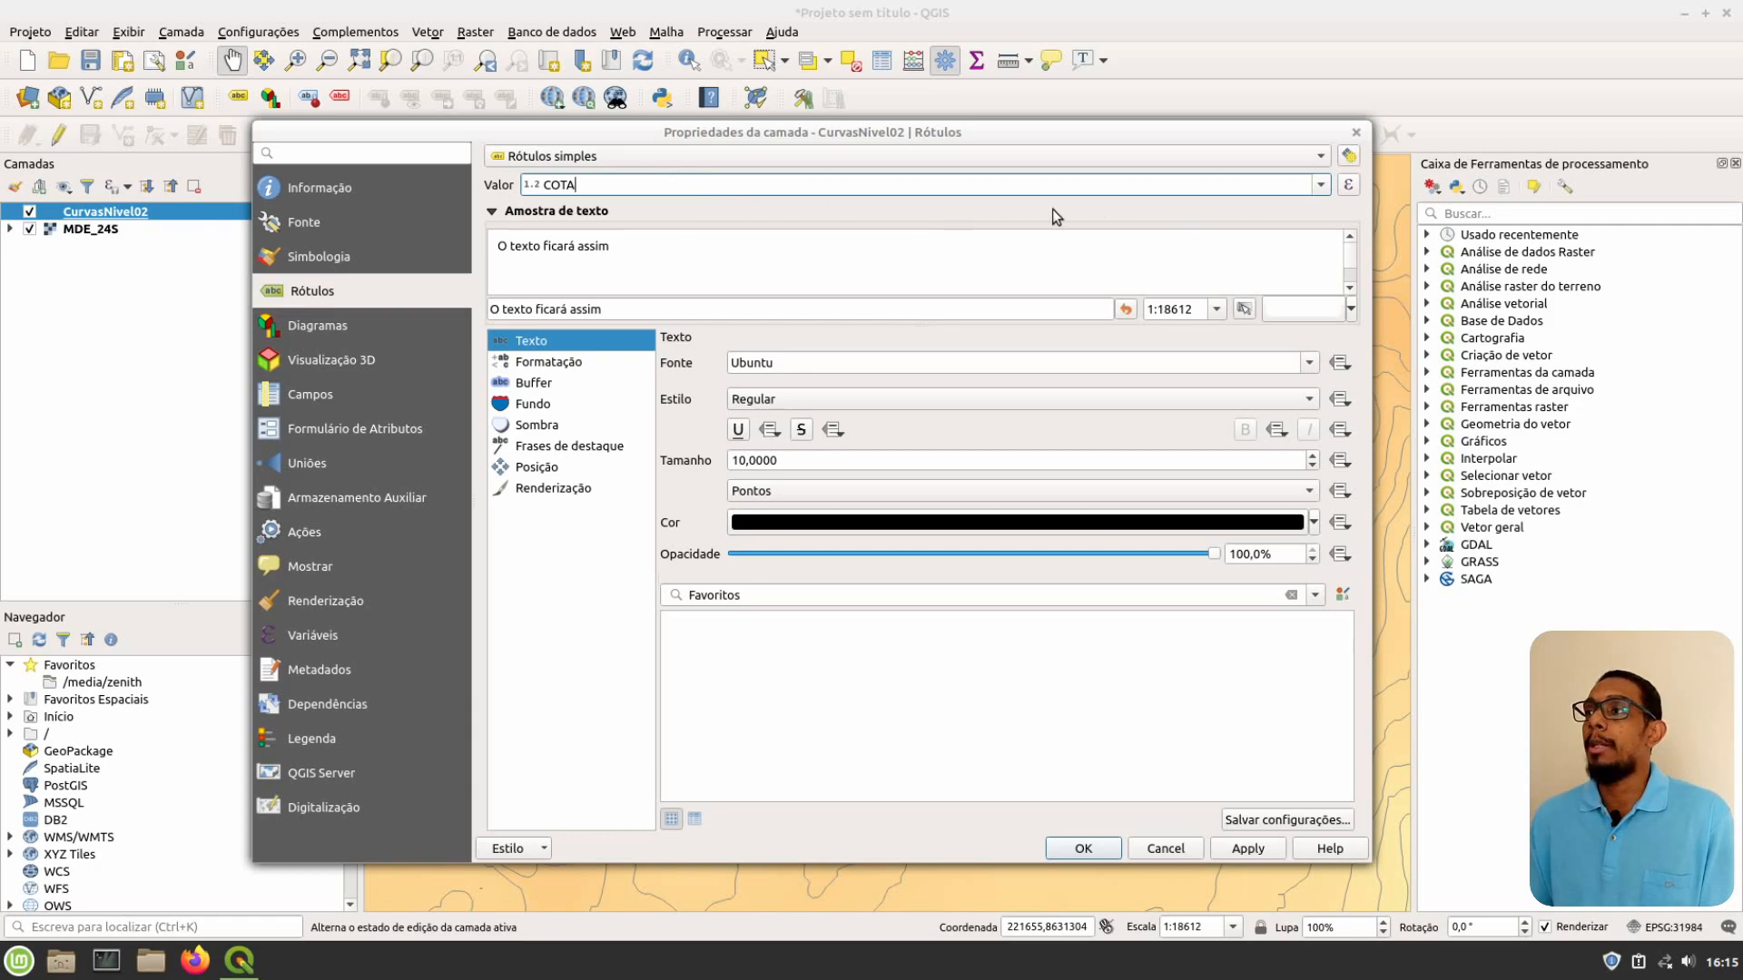
# Set the contour label placement to Curvado with only Na linha allowed, apply it, and check the labels on the map
pyautogui.click(532, 468)
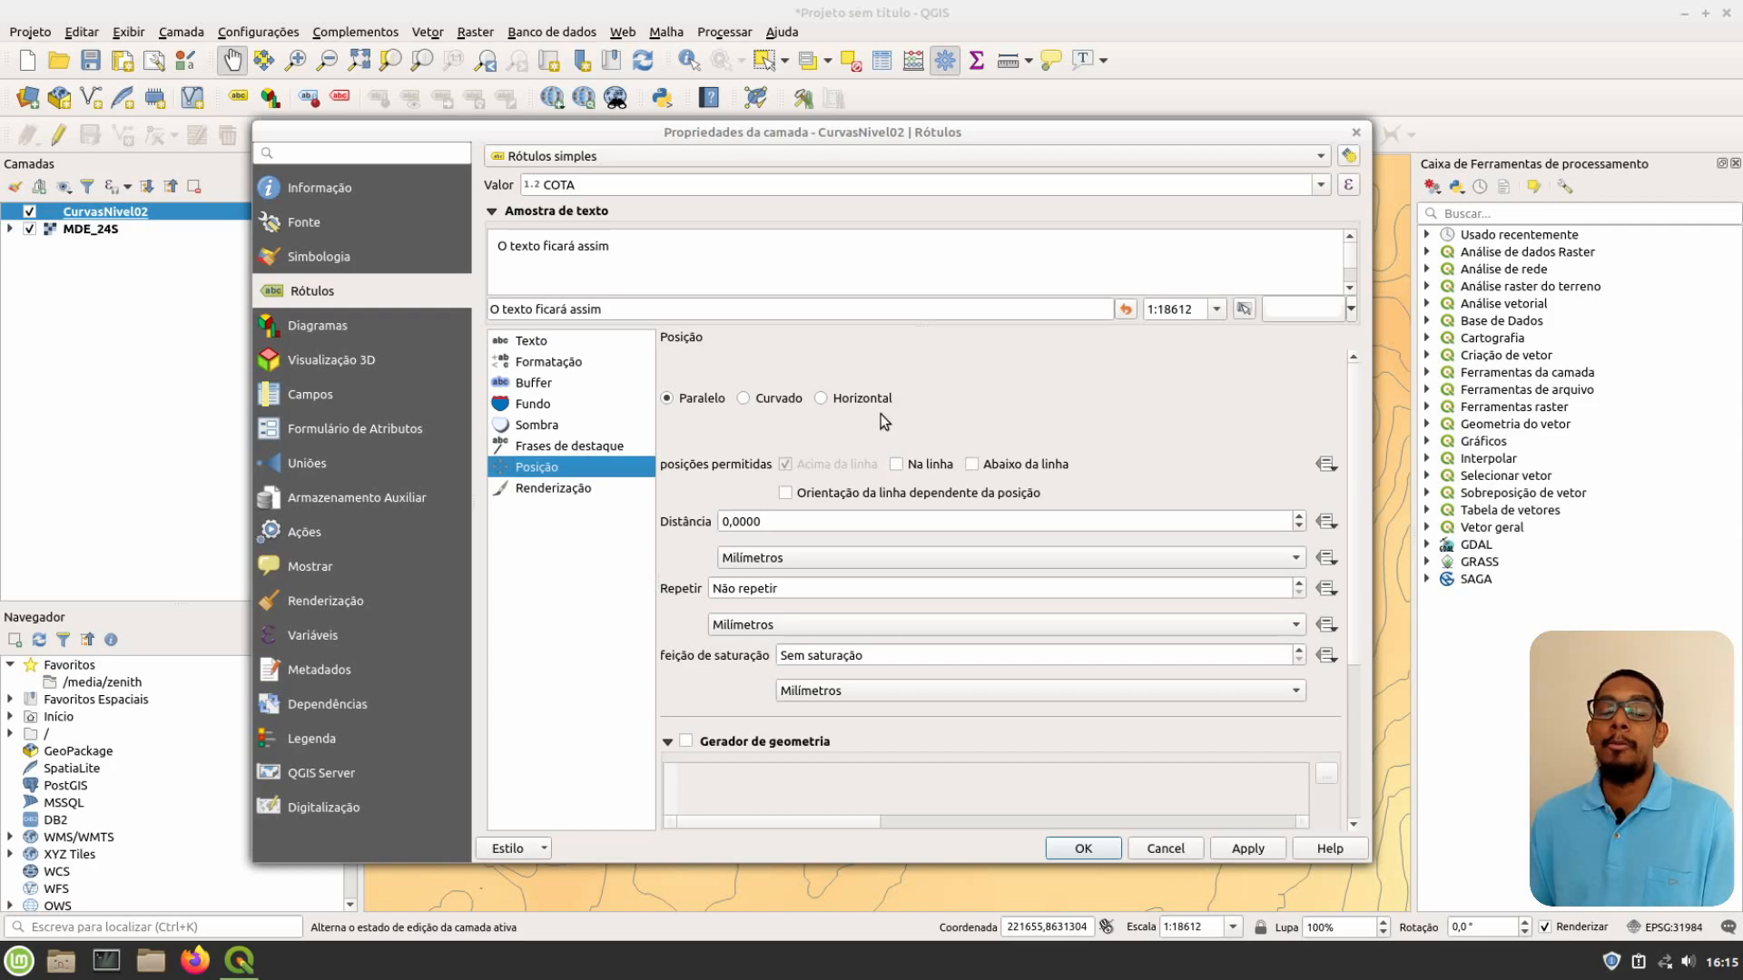
pyautogui.click(748, 397)
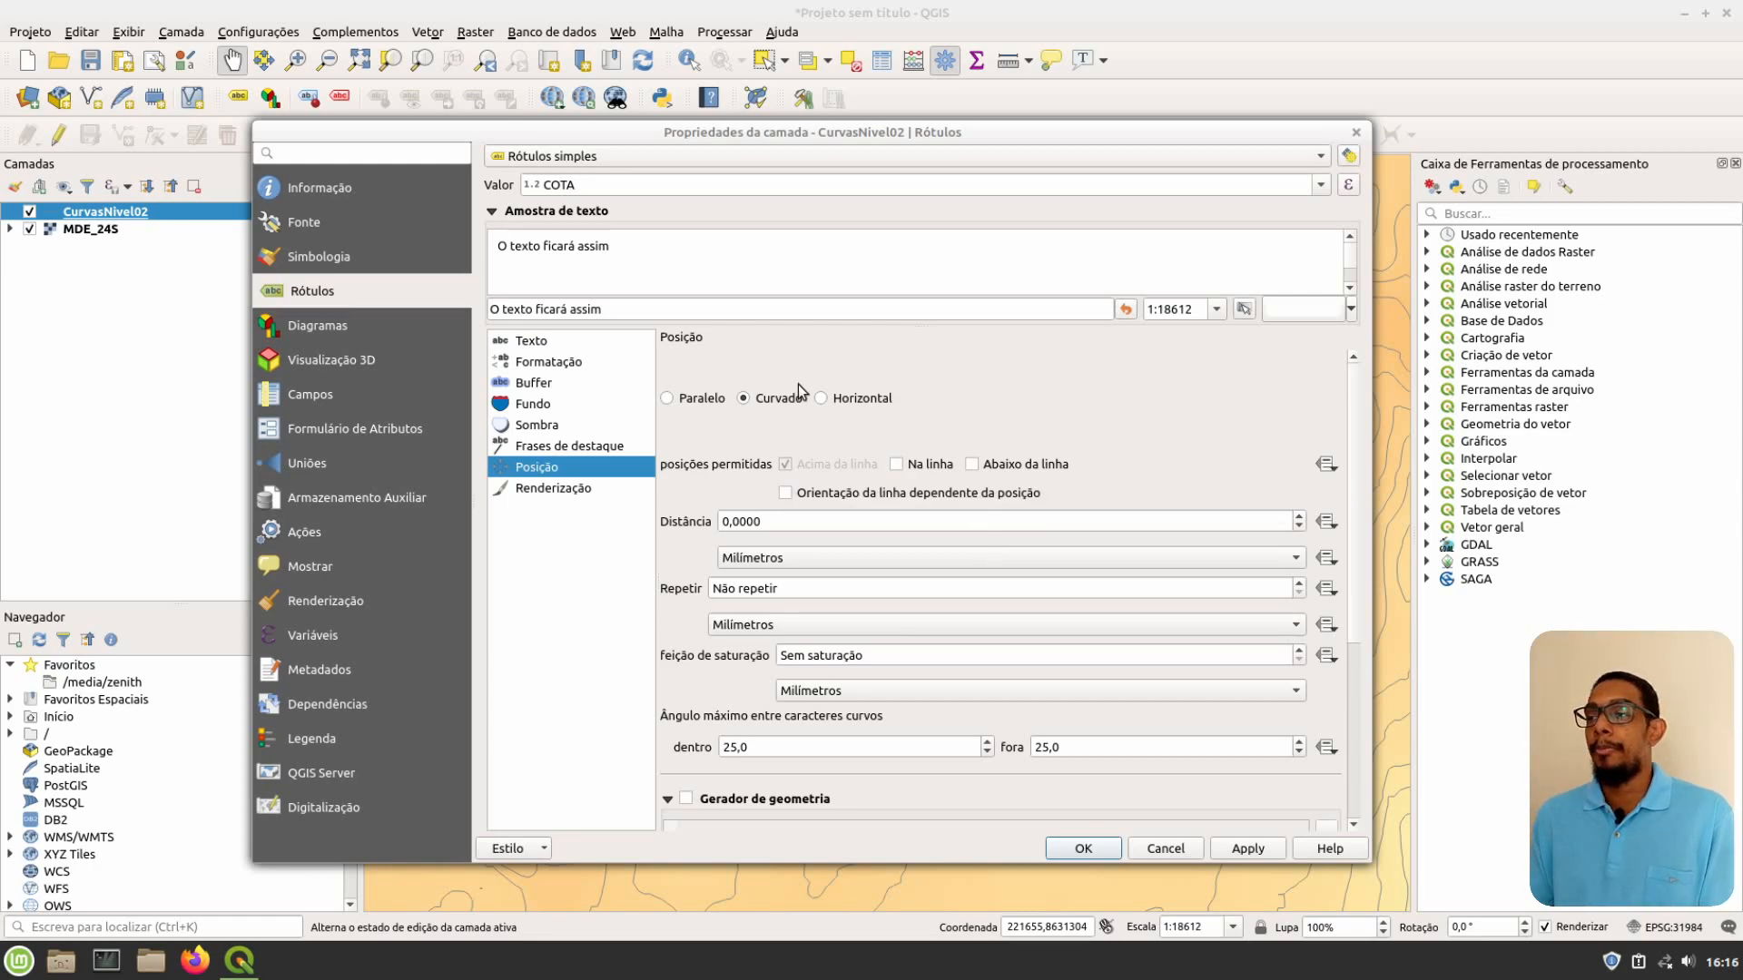
pyautogui.click(892, 470)
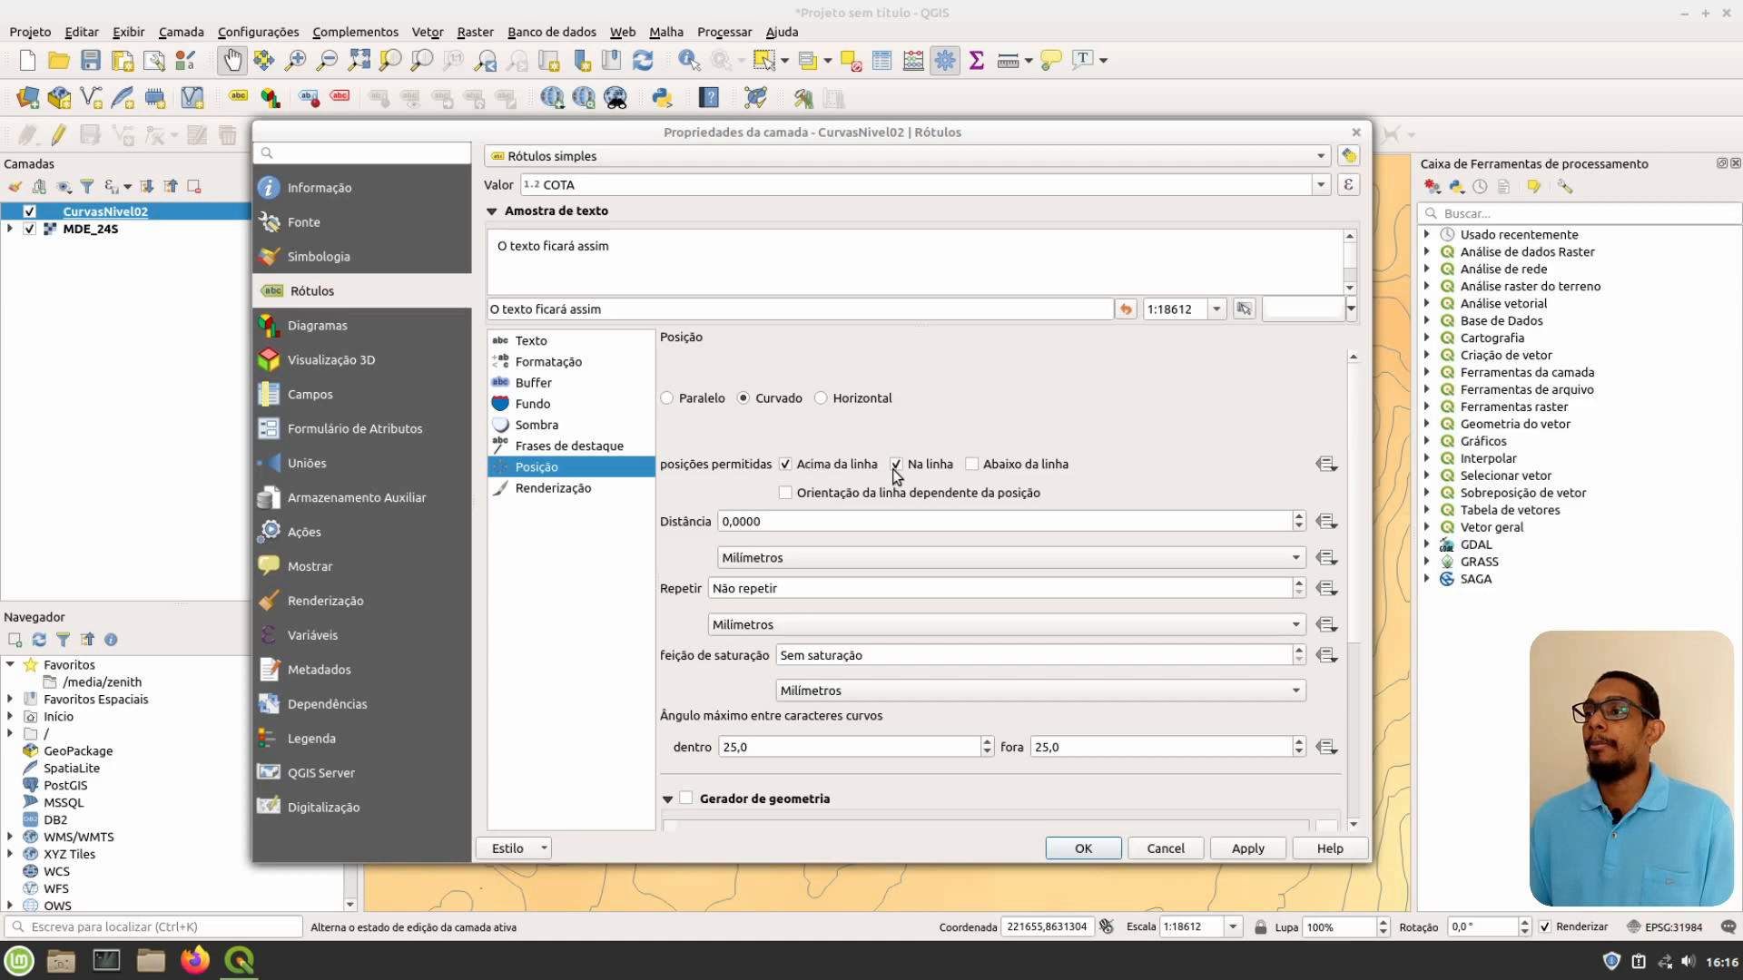
pyautogui.click(786, 466)
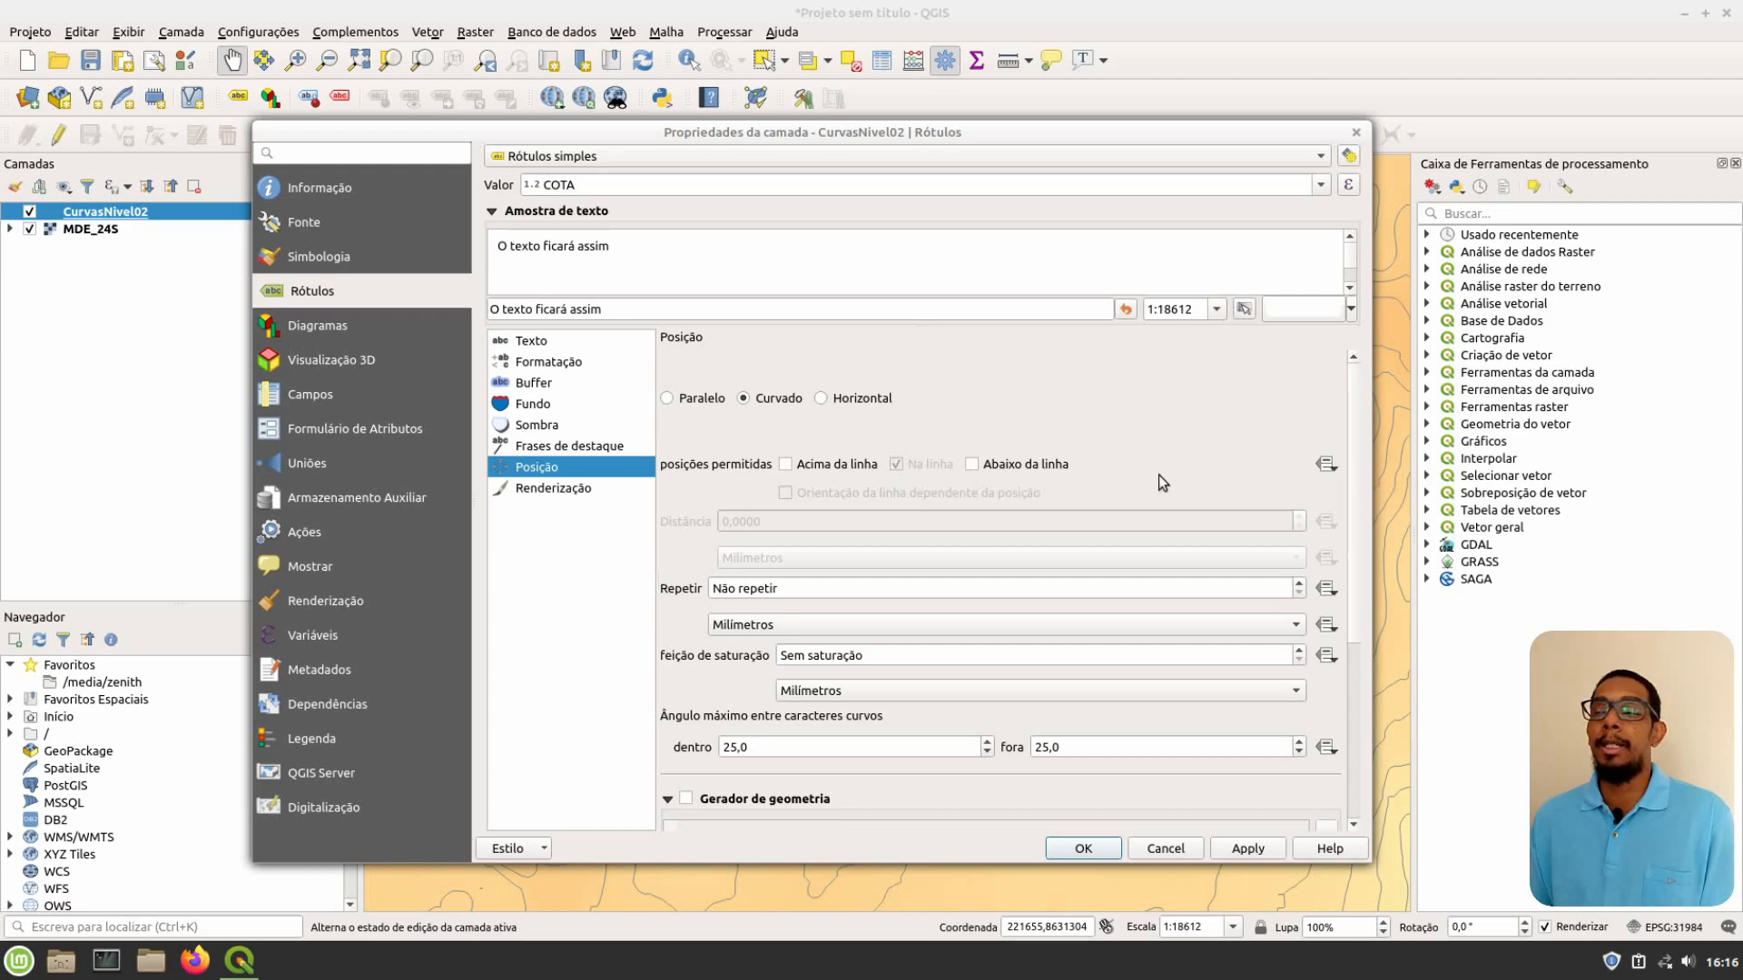
pyautogui.click(1084, 849)
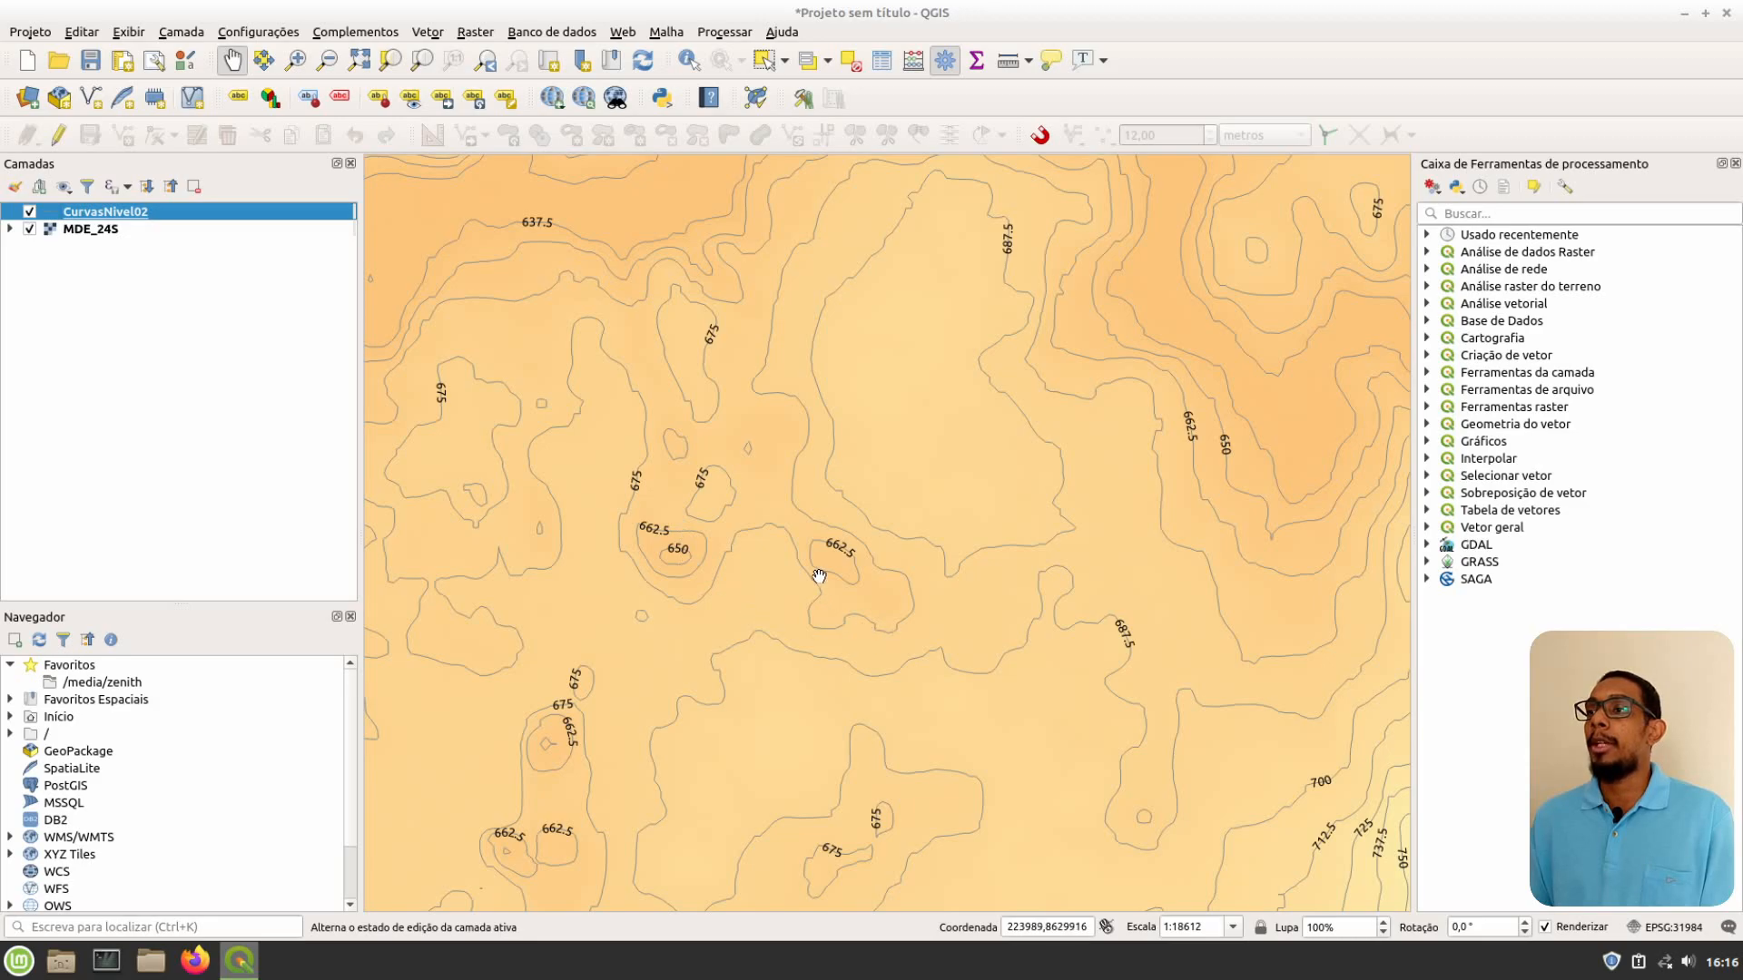
pyautogui.scroll(1, 659, 528)
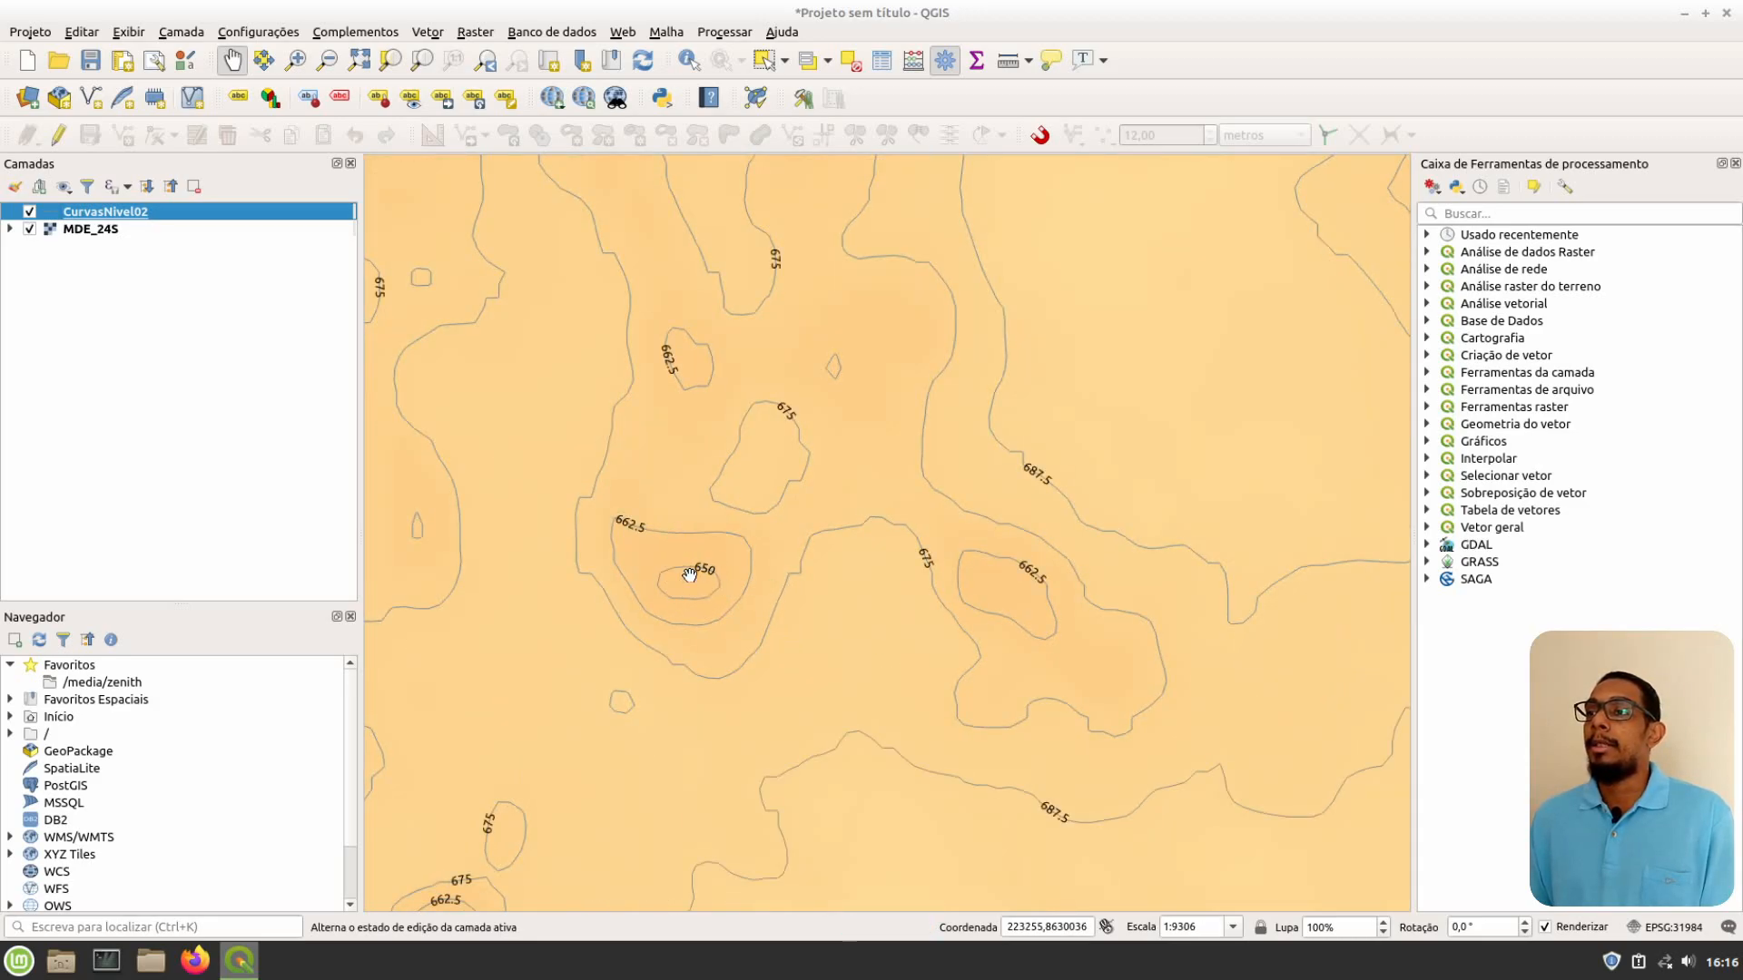
pyautogui.moveTo(986, 805); pyautogui.dragTo(884, 563)
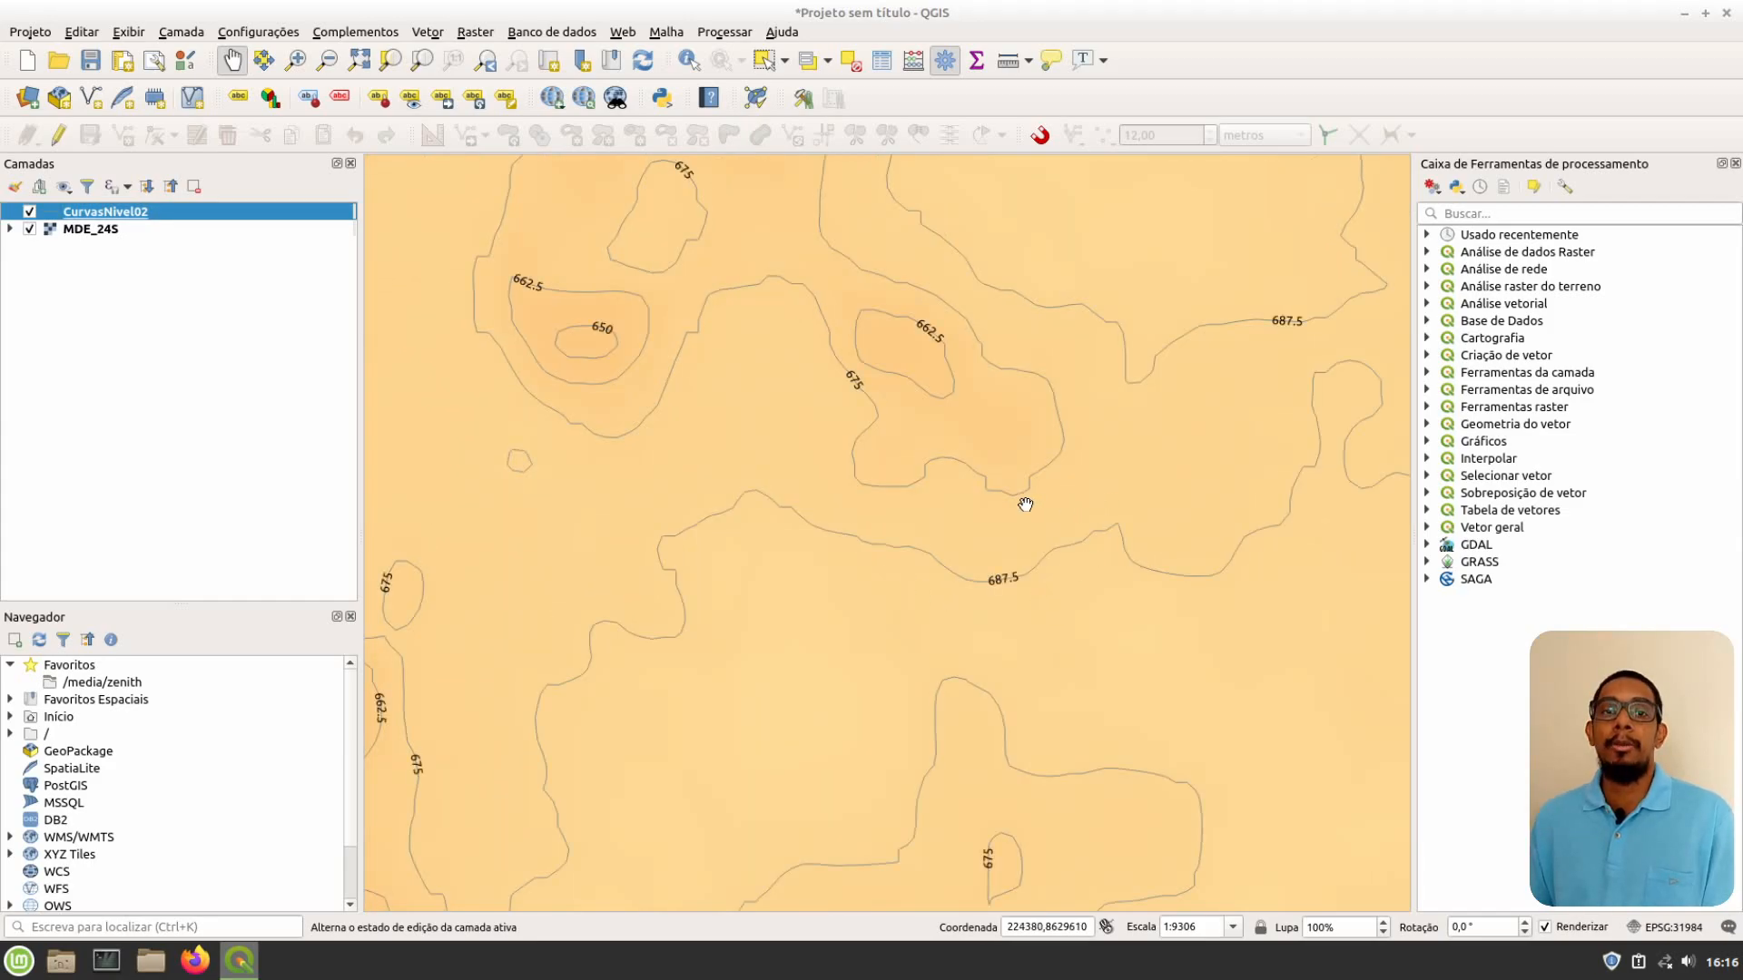
pyautogui.scroll(-4, 1094, 509)
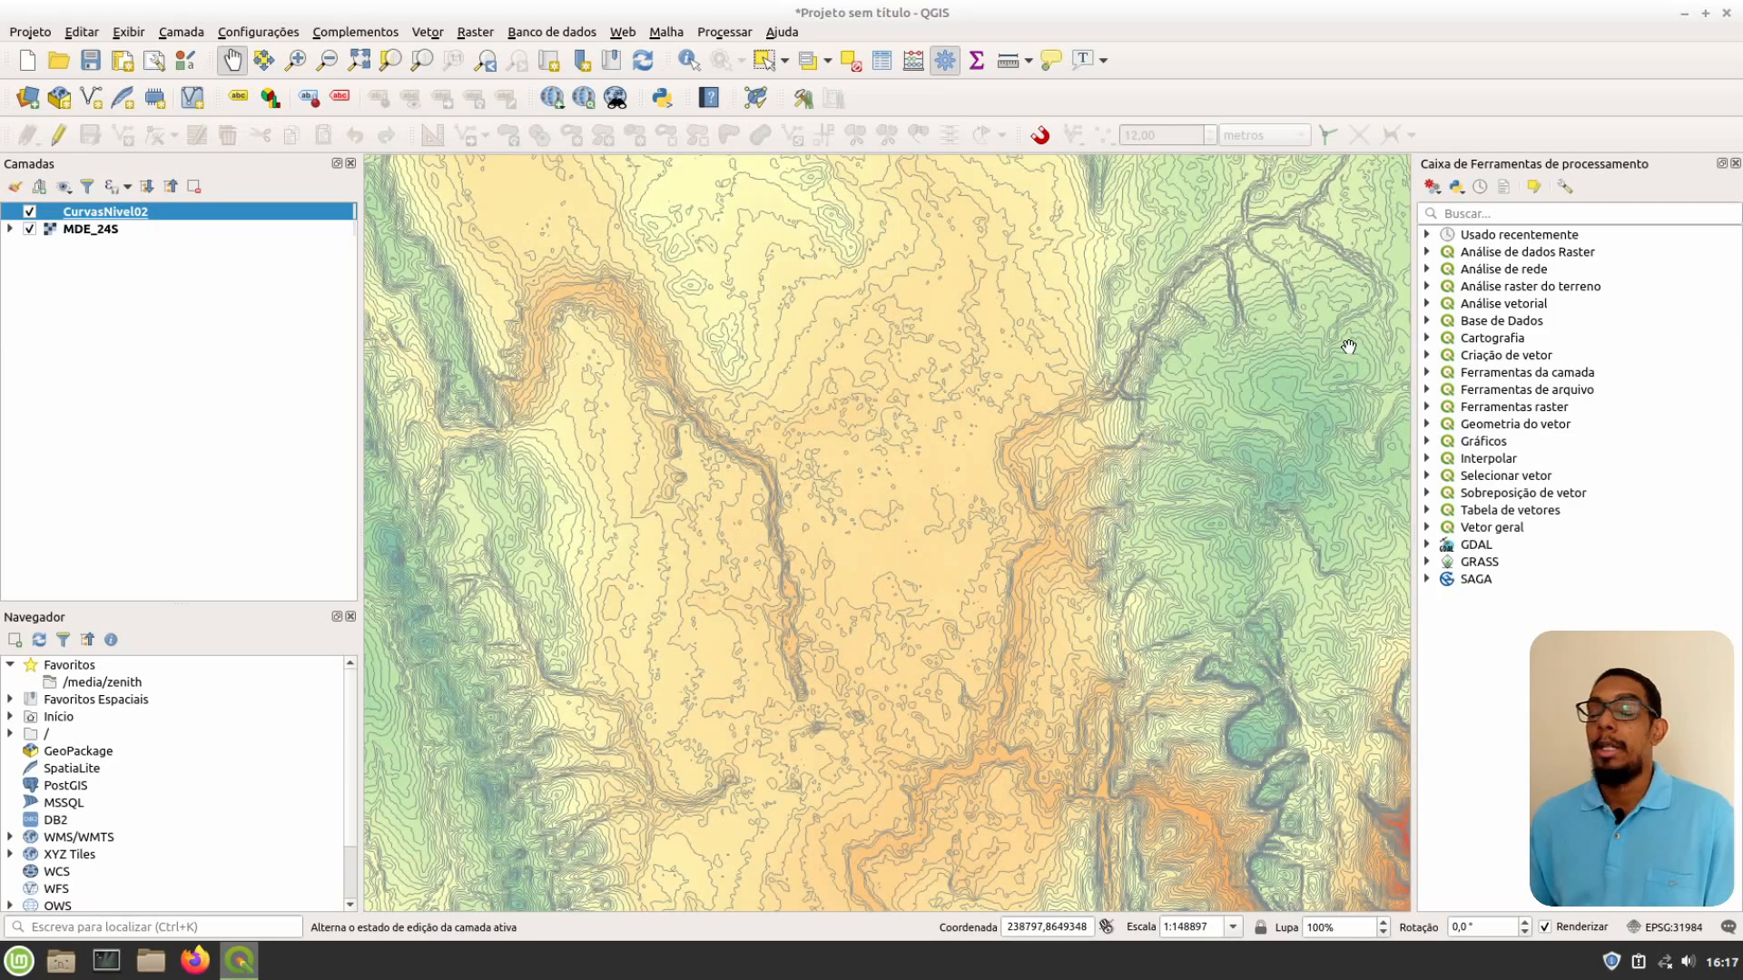